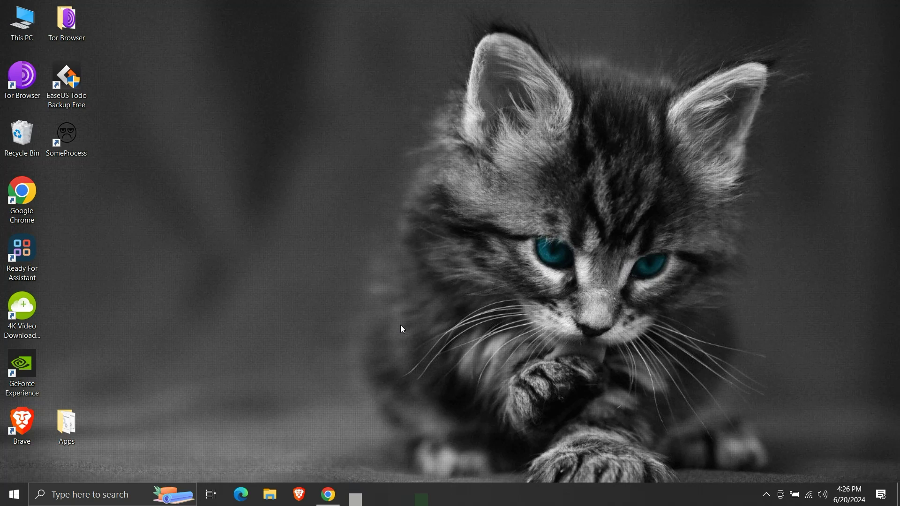
Launch Services as administrator from Windows Search and maximize its window.
left_click(134, 500)
type("services")
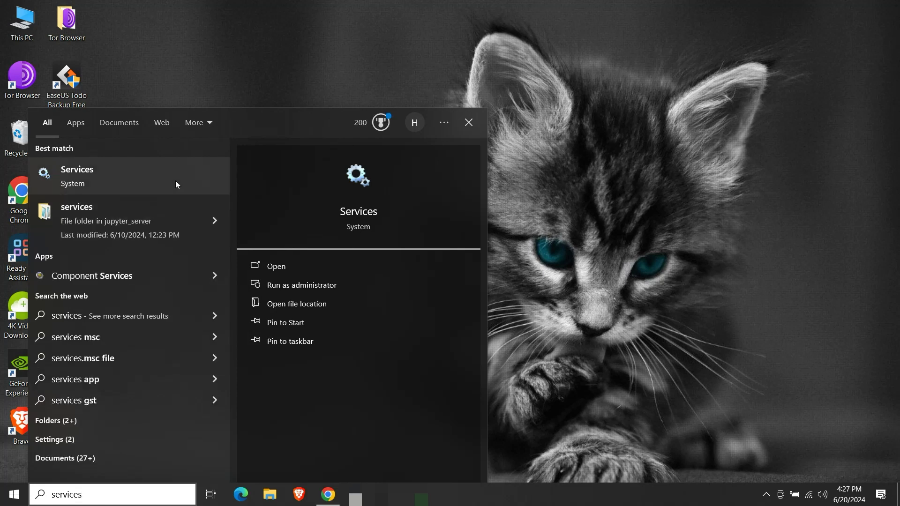
left_click(339, 289)
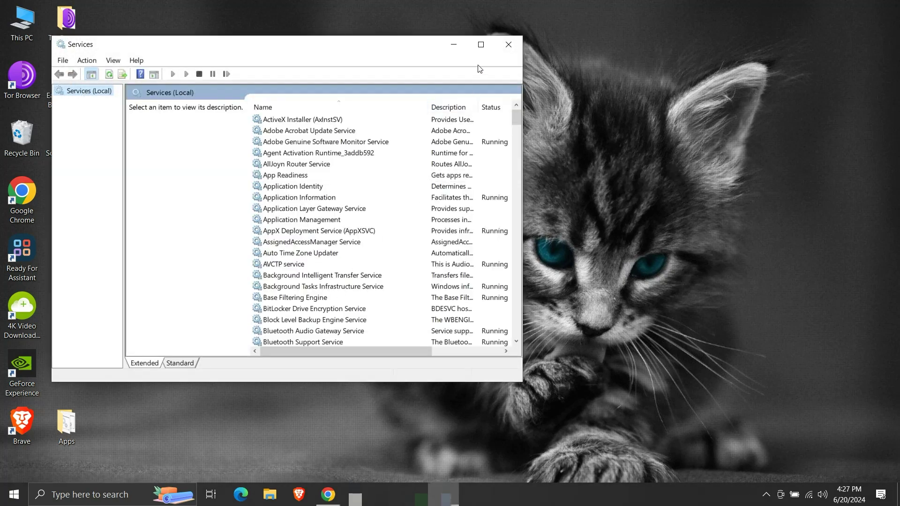
left_click(480, 44)
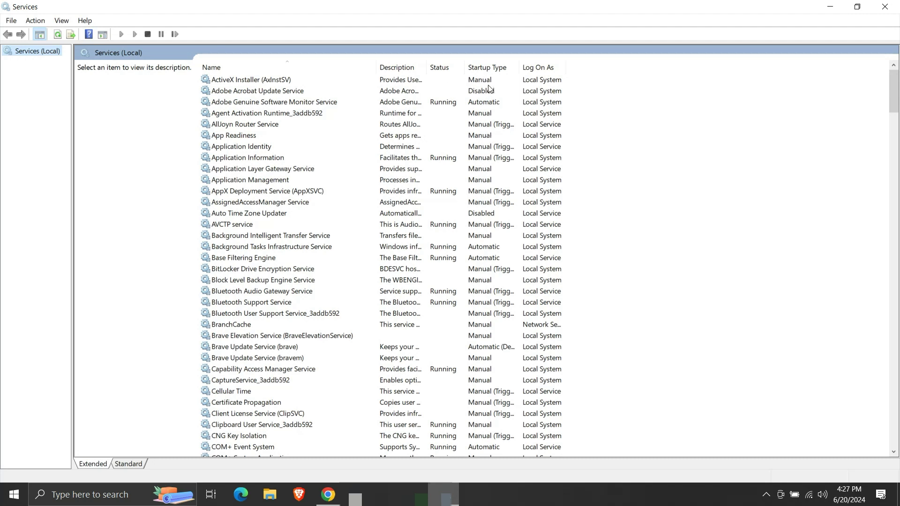
Select the Adobe Genuine Software Monitor Service and bring up its context menu.
left_click(266, 103)
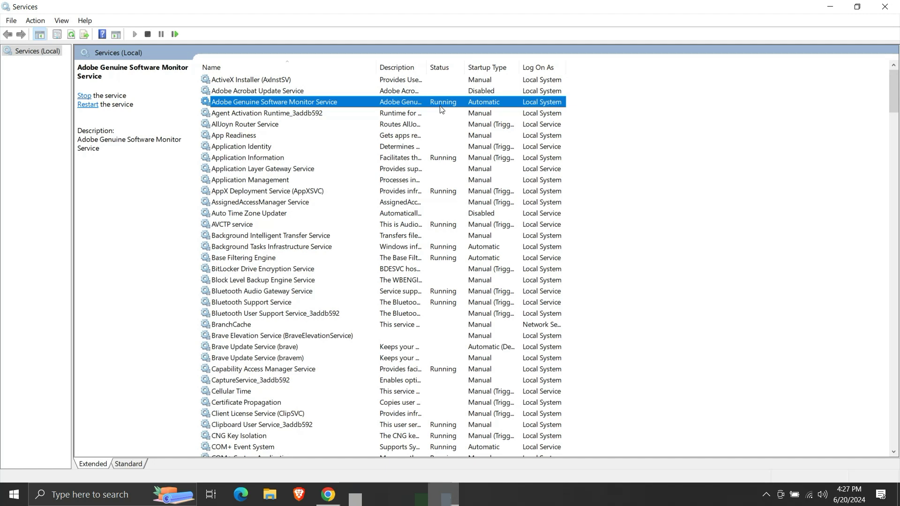
right_click(354, 105)
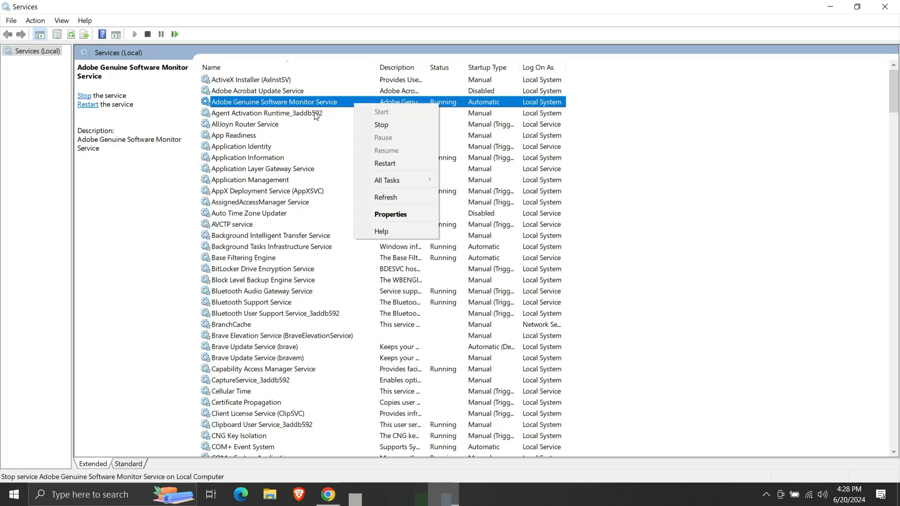
Stop the Adobe Genuine Software Monitor Service from its Properties dialog, then close the dialog.
left_click(385, 214)
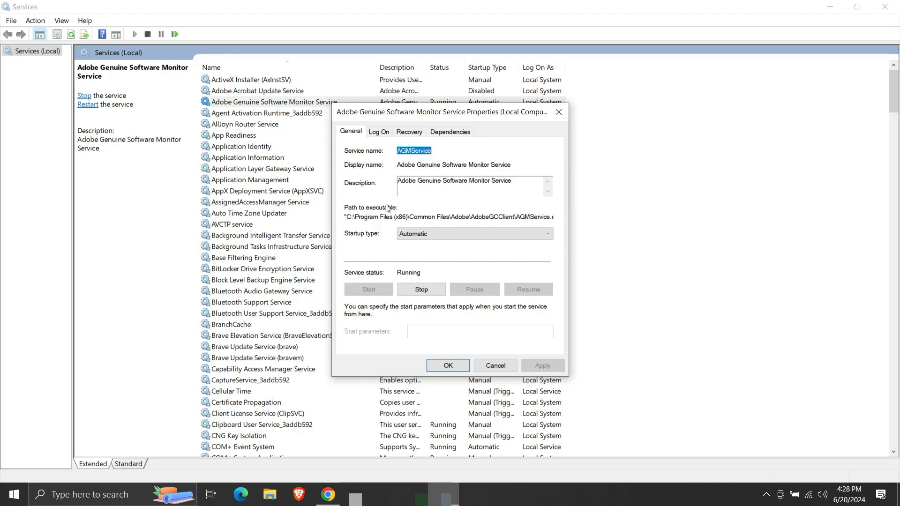
left_click(421, 291)
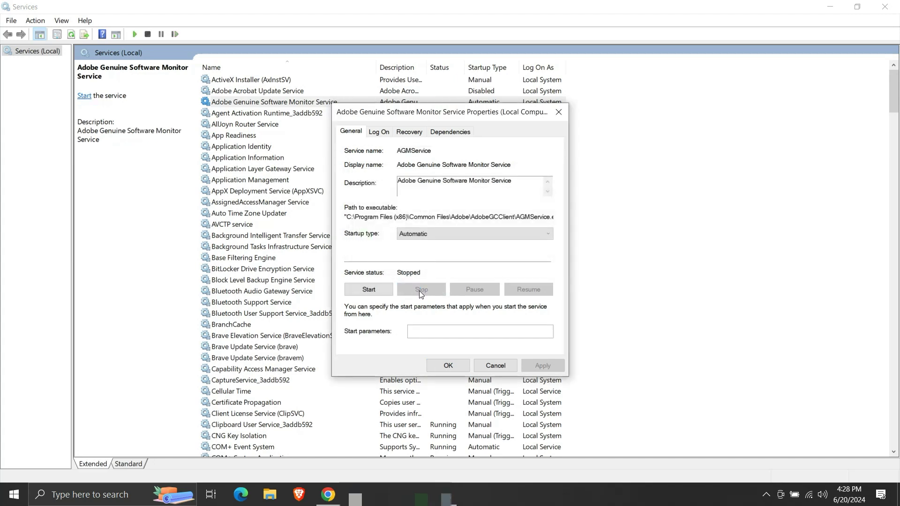
left_click(557, 112)
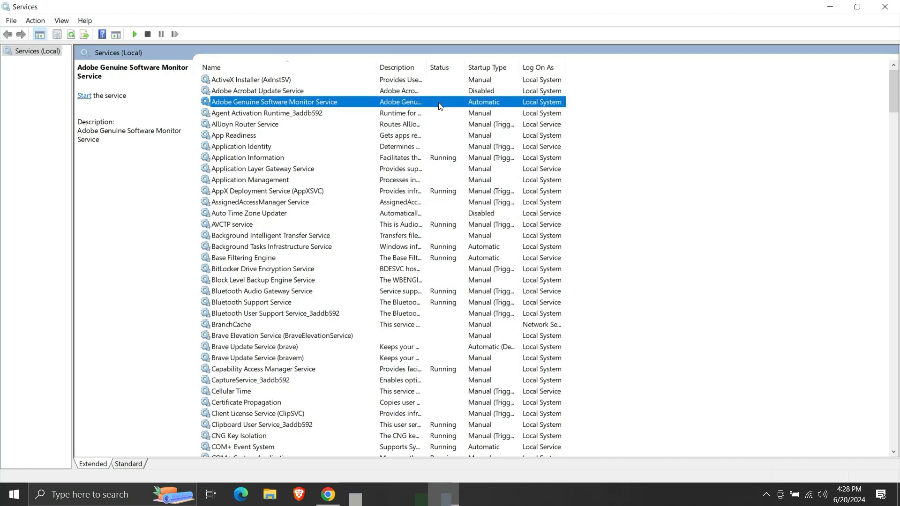
Change the Adobe service's startup type to Disabled in Properties, apply, and confirm with OK.
right_click(249, 103)
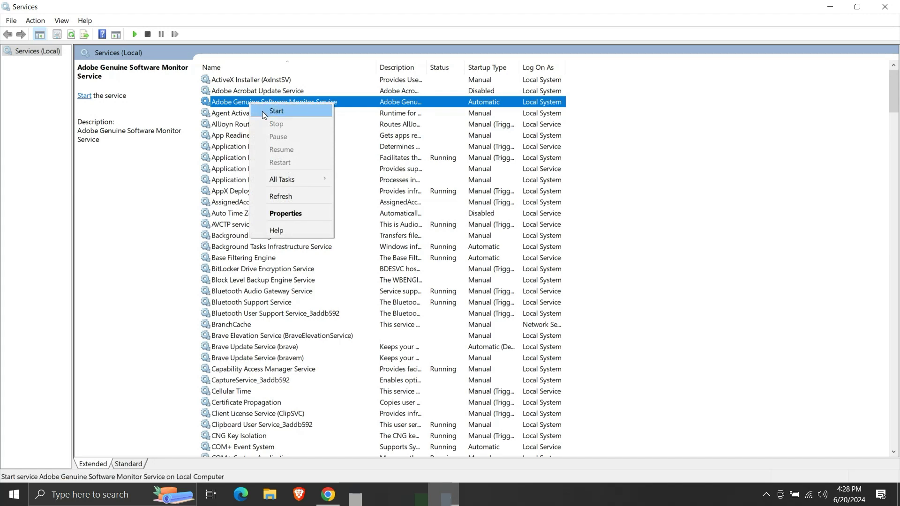
left_click(277, 214)
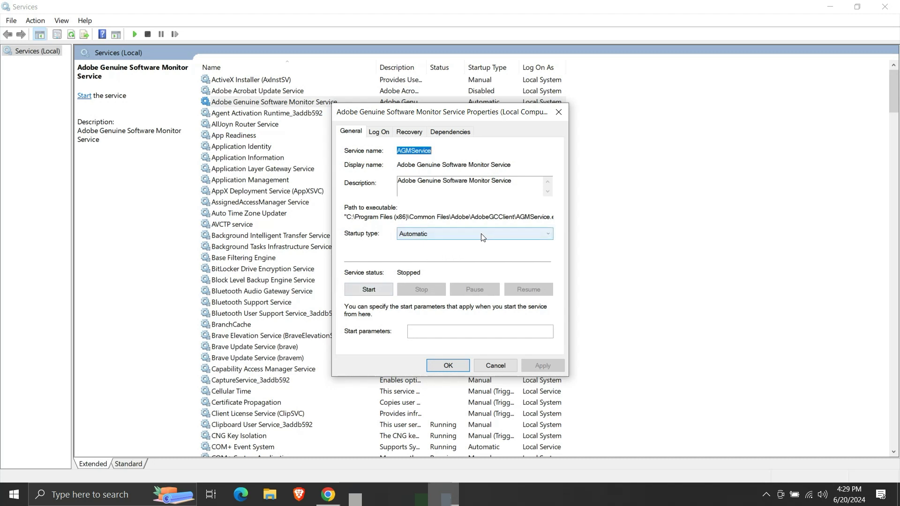
left_click(492, 238)
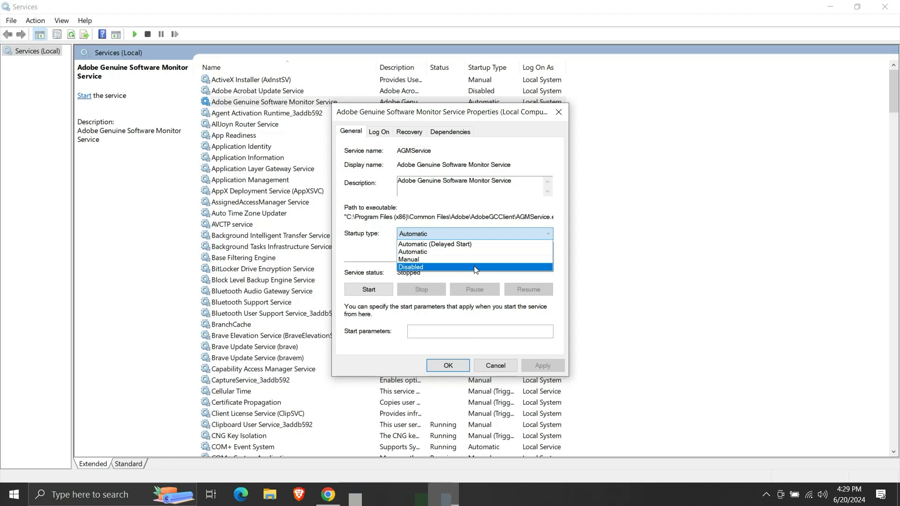
left_click(473, 116)
left_click_drag(472, 116, 473, 132)
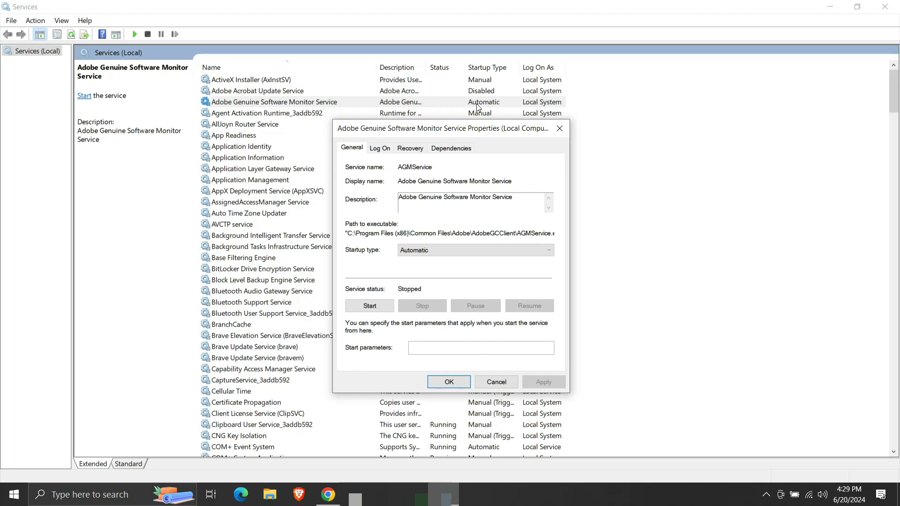
left_click(462, 249)
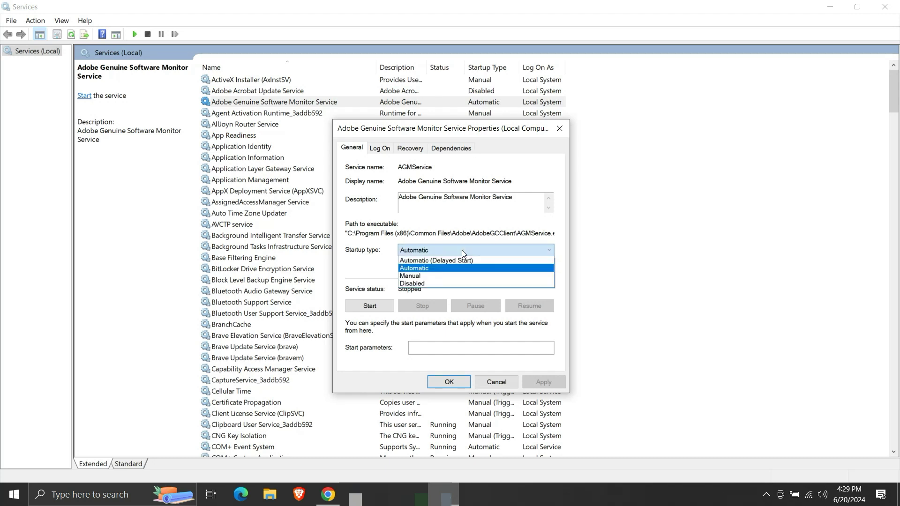
left_click(458, 283)
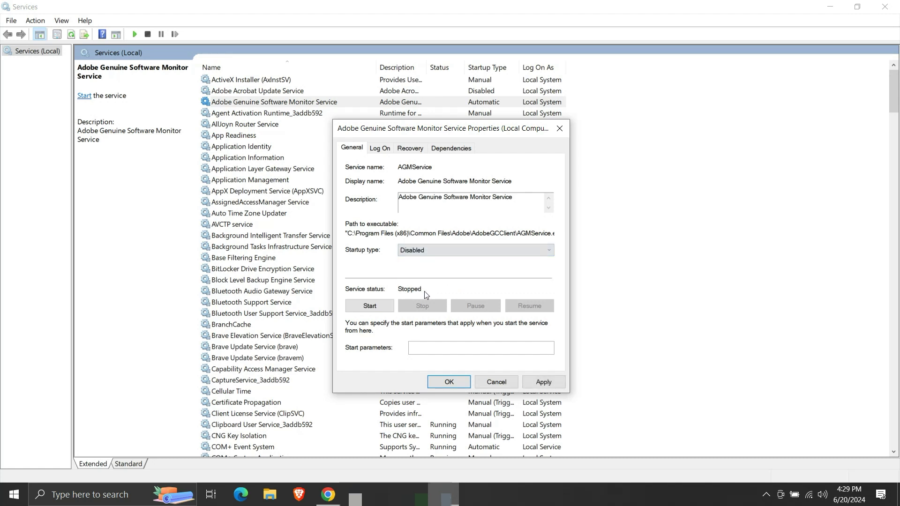
left_click(534, 385)
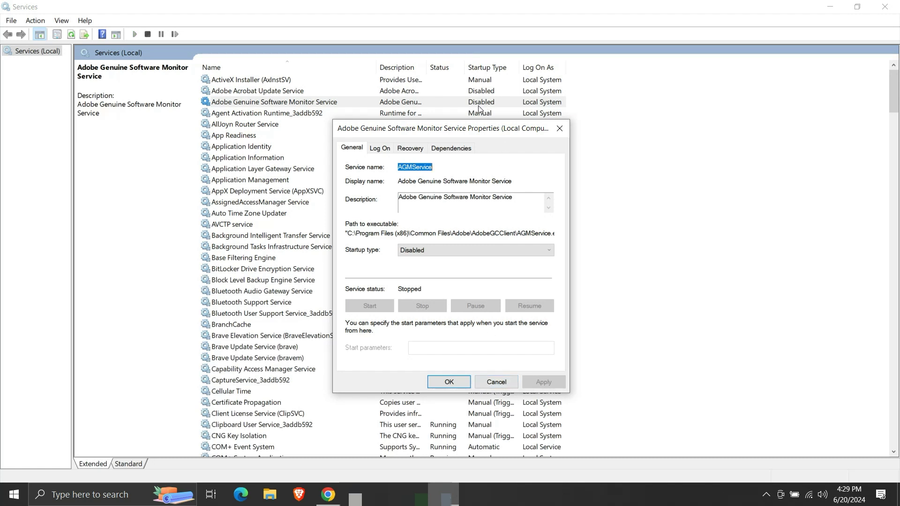
left_click(458, 382)
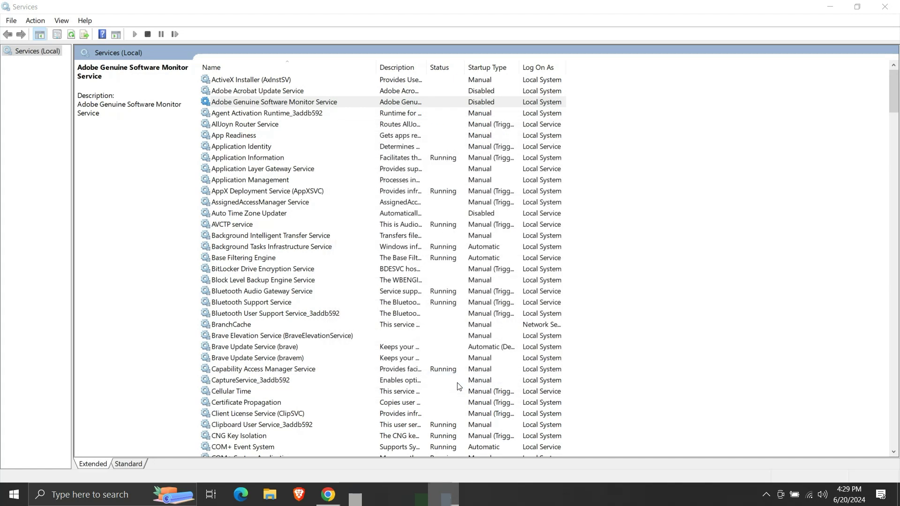
right_click(434, 106)
Restore Automatic startup, start the Adobe service again, and minimize Services.
left_click(459, 215)
left_click(497, 249)
left_click(498, 267)
left_click(543, 382)
left_click(381, 307)
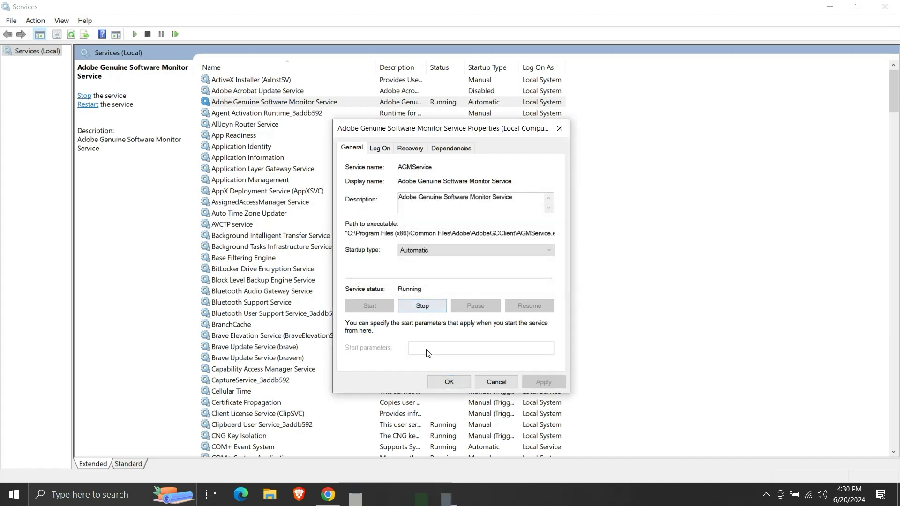
left_click(449, 382)
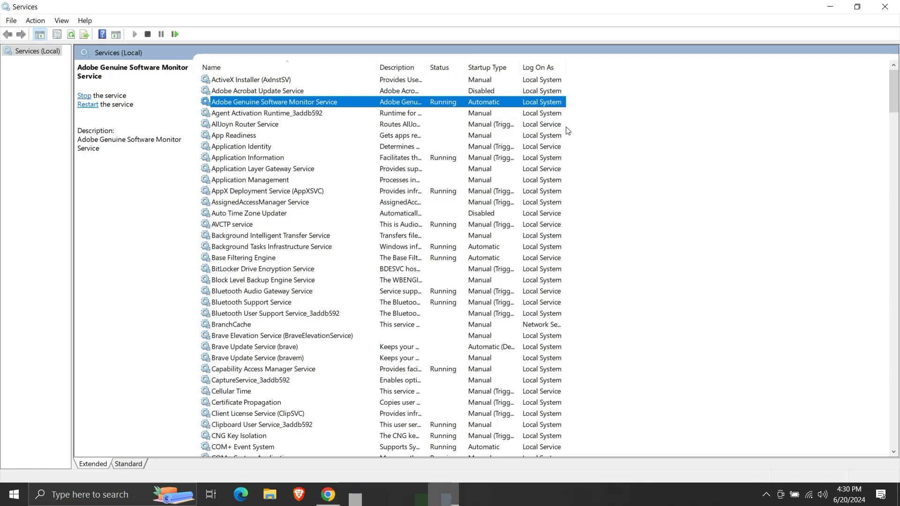
left_click(829, 7)
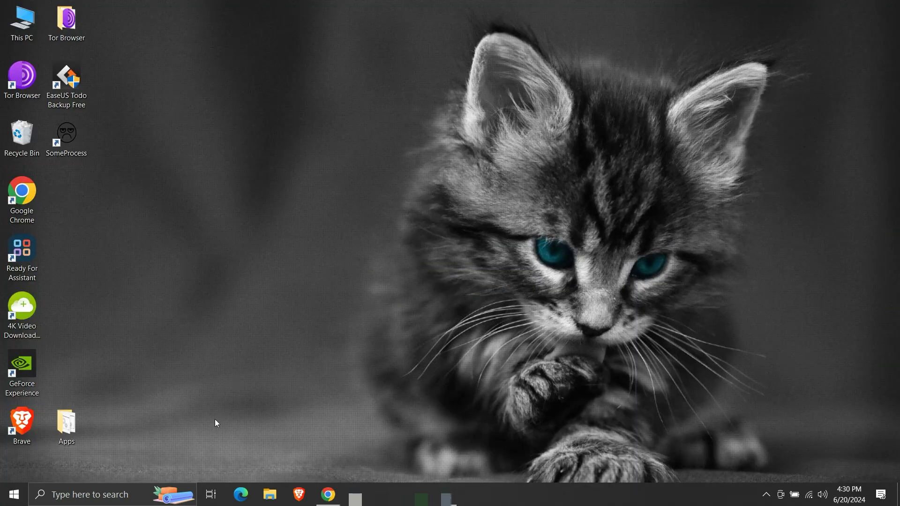
Launch Command Prompt as administrator from Windows Search and move its window.
left_click(117, 496)
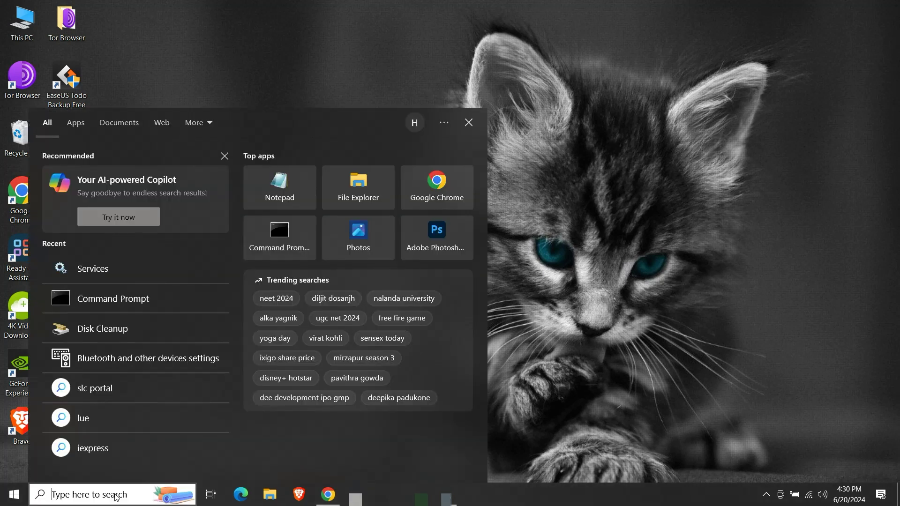
type("cmd")
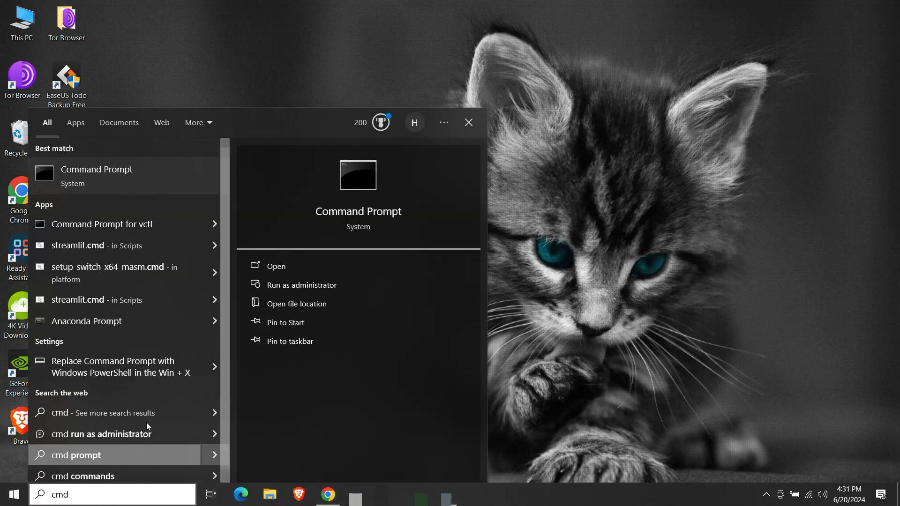
left_click(348, 286)
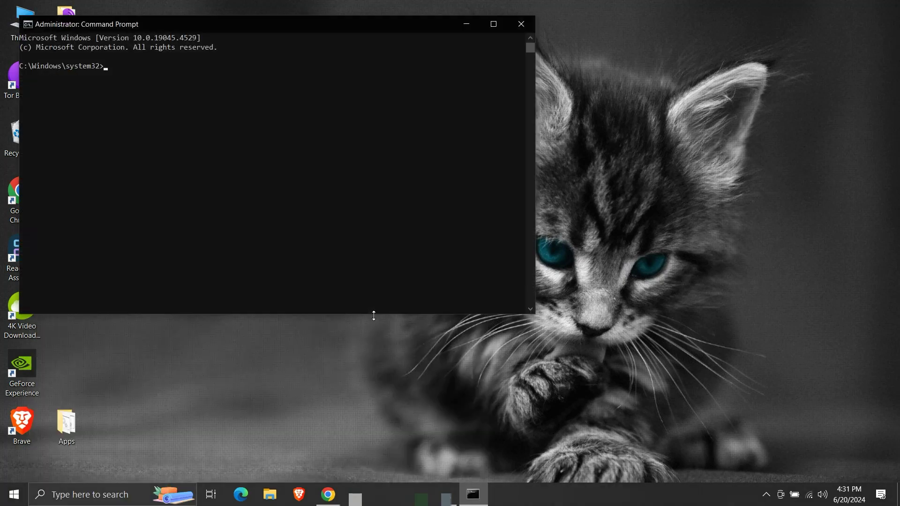
left_click_drag(324, 30, 390, 43)
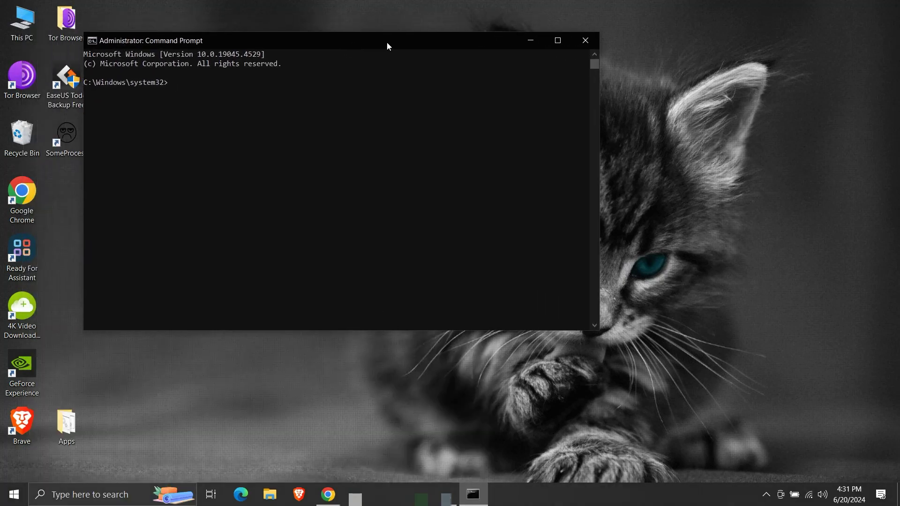
Set the Command Prompt font size to 24, reposition the window, and return to Services.
left_click(100, 41)
mouse_move(134, 127)
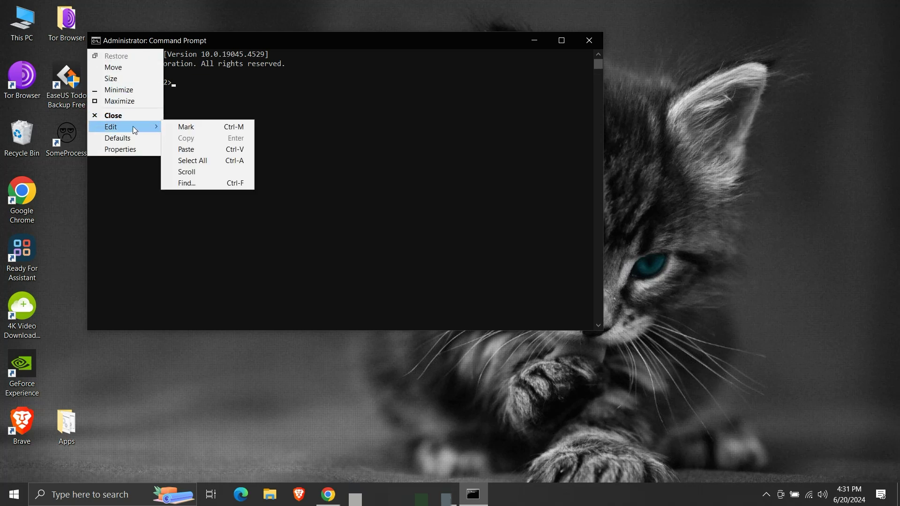
left_click(140, 149)
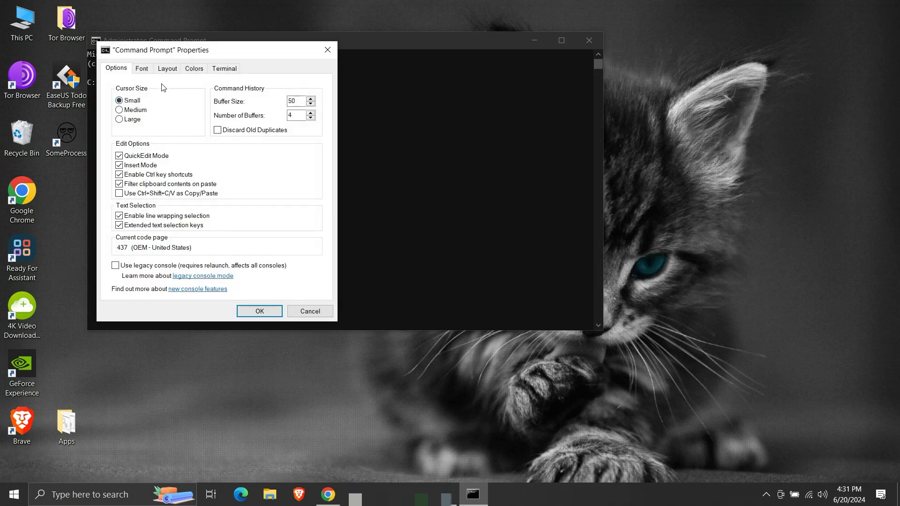
left_click(147, 72)
left_click(120, 128)
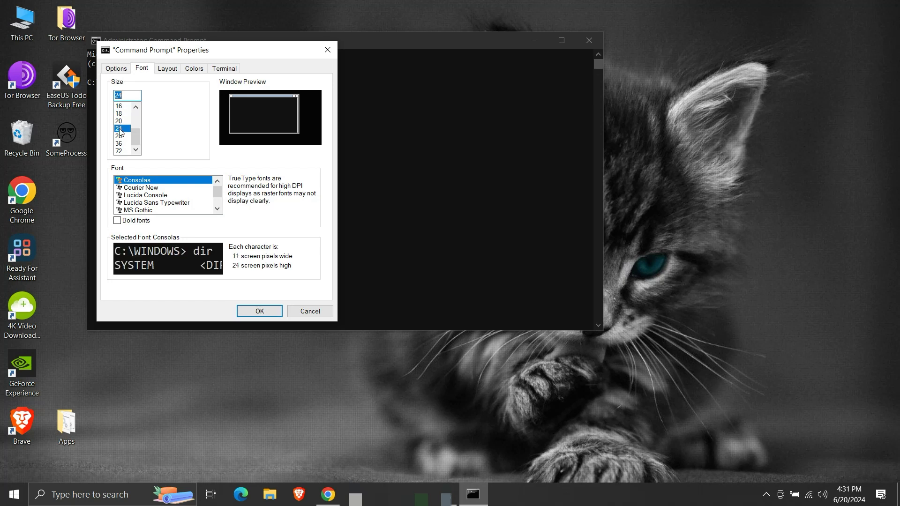
left_click(260, 311)
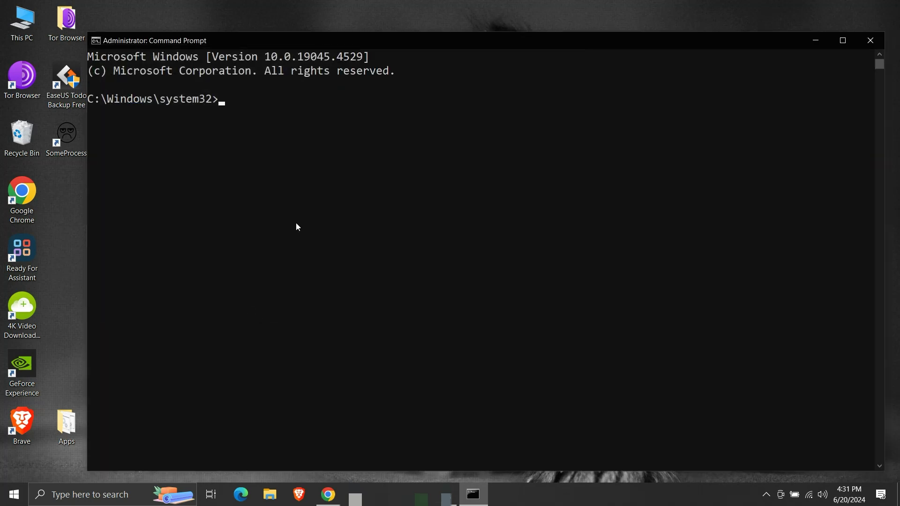
left_click_drag(482, 43, 453, 35)
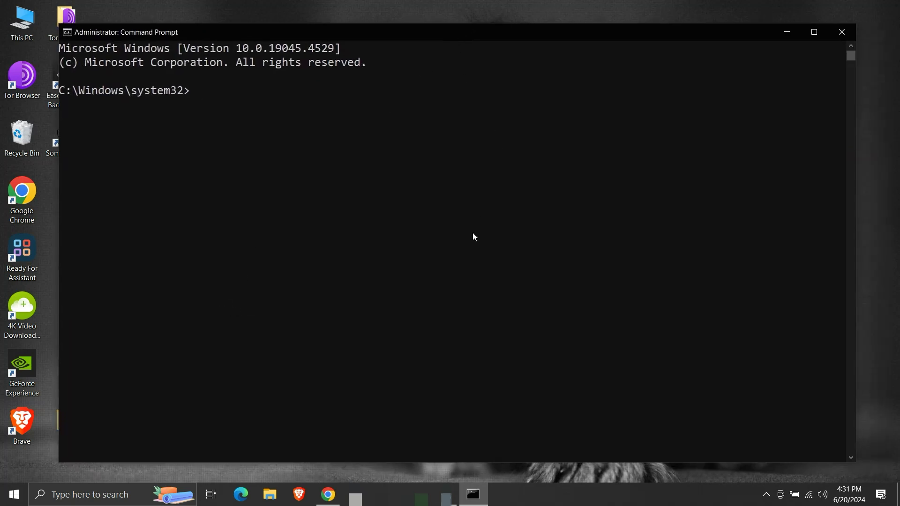
key("alt+Tab")
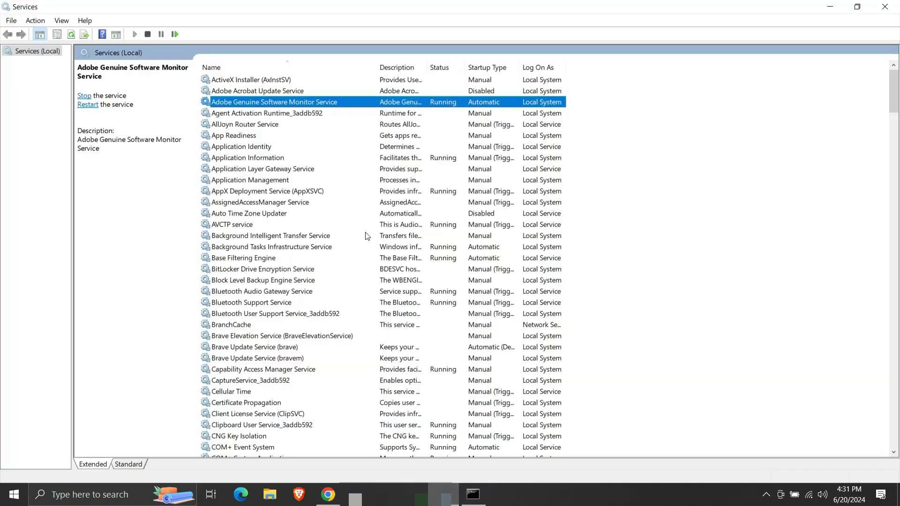
Copy the service name AGMService from the service's Properties, then minimize Services.
right_click(310, 104)
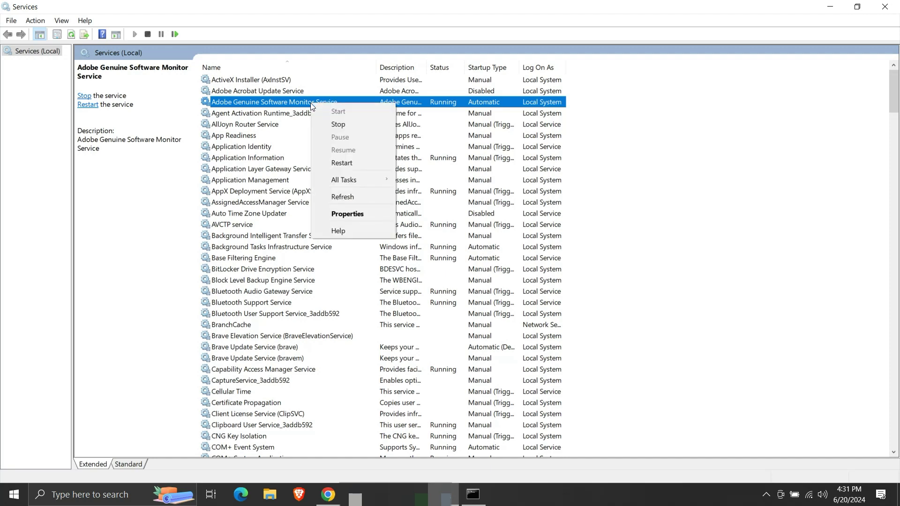
left_click(343, 212)
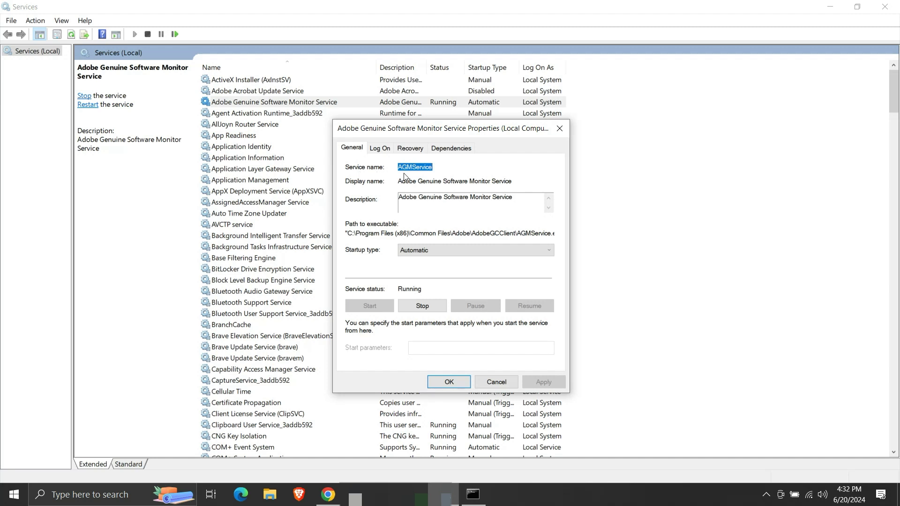
right_click(425, 168)
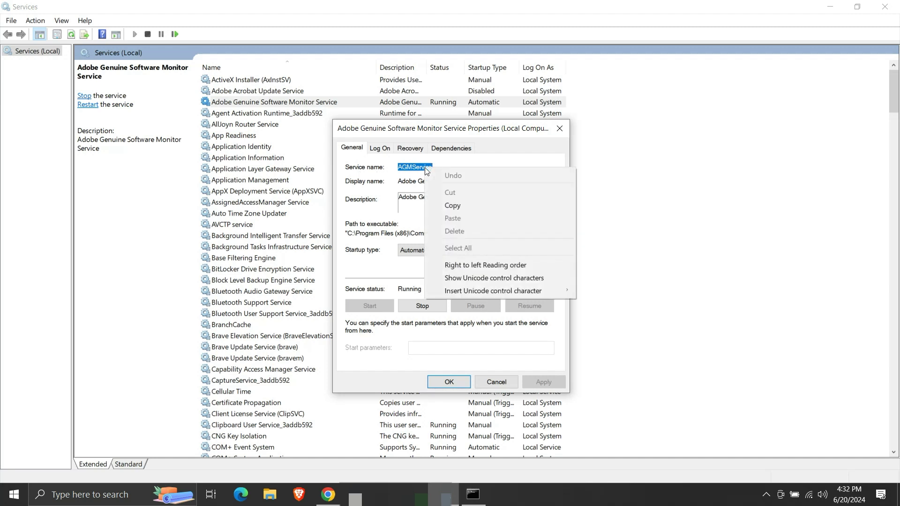
left_click(452, 205)
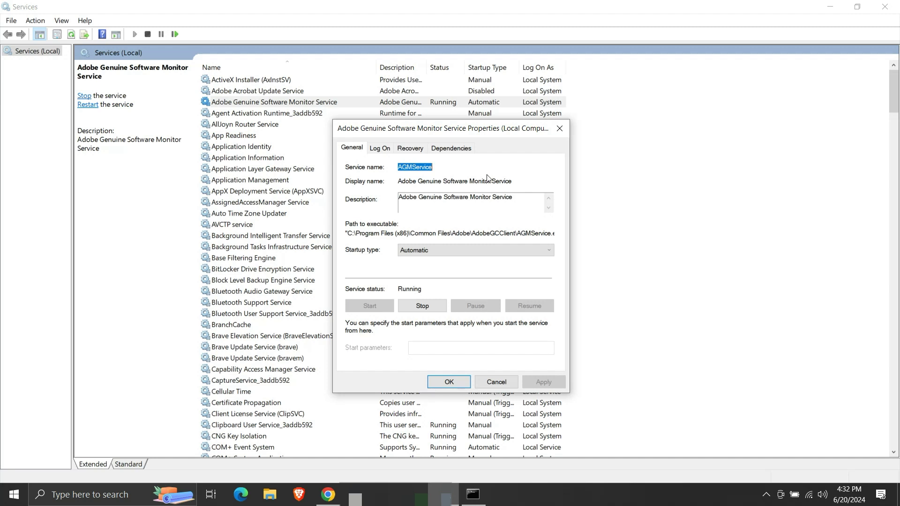
left_click(559, 131)
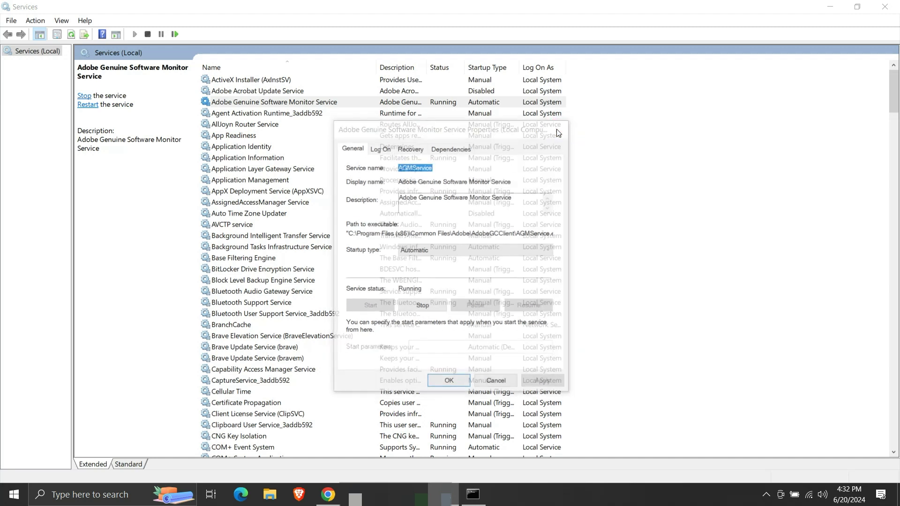
left_click(828, 8)
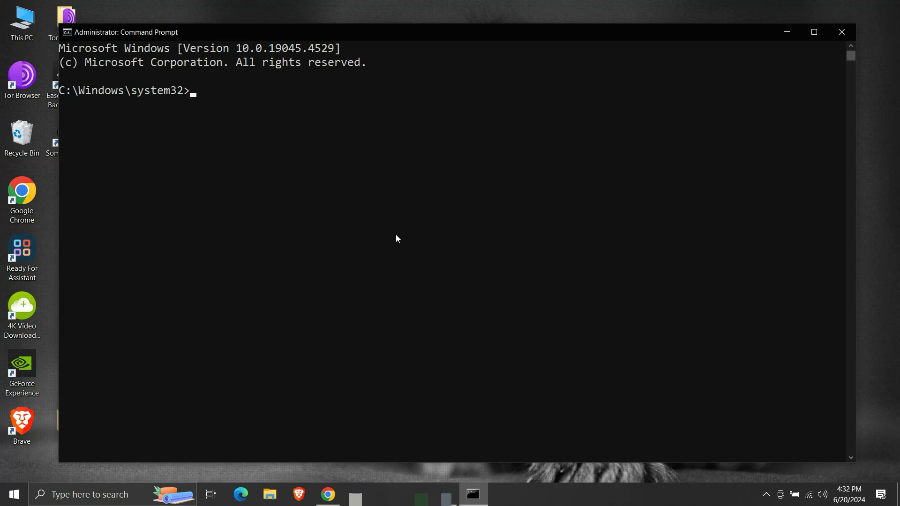
Run net stop "AGMService" in Command Prompt, then bring Services back to the front.
type("net")
type("stop")
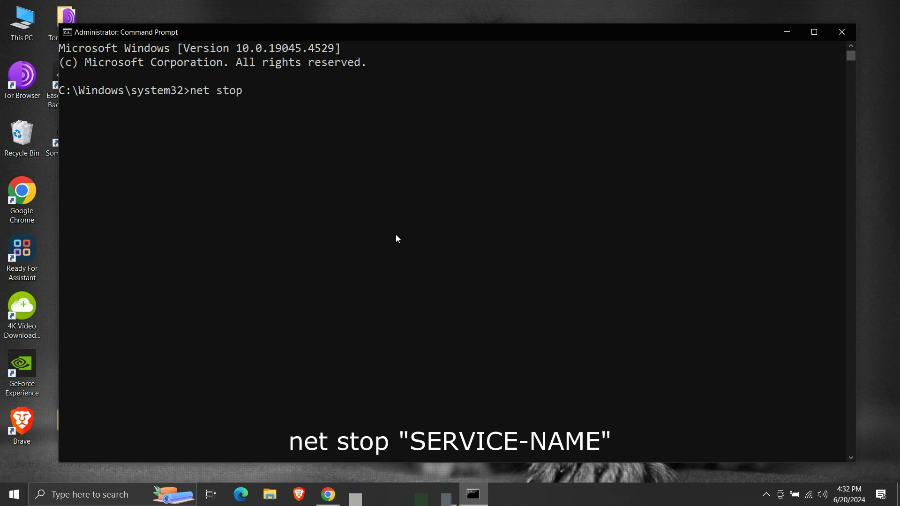
type(" \"AGMService")
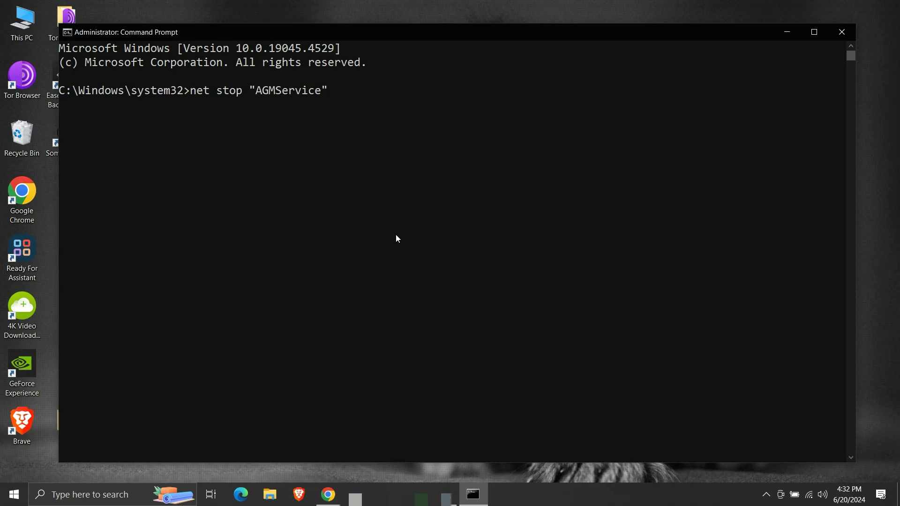
key("Return")
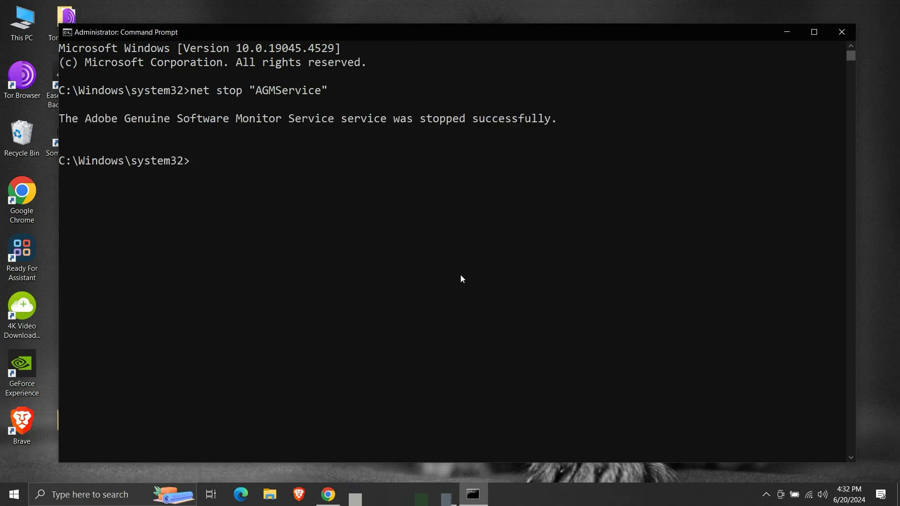
left_click(445, 495)
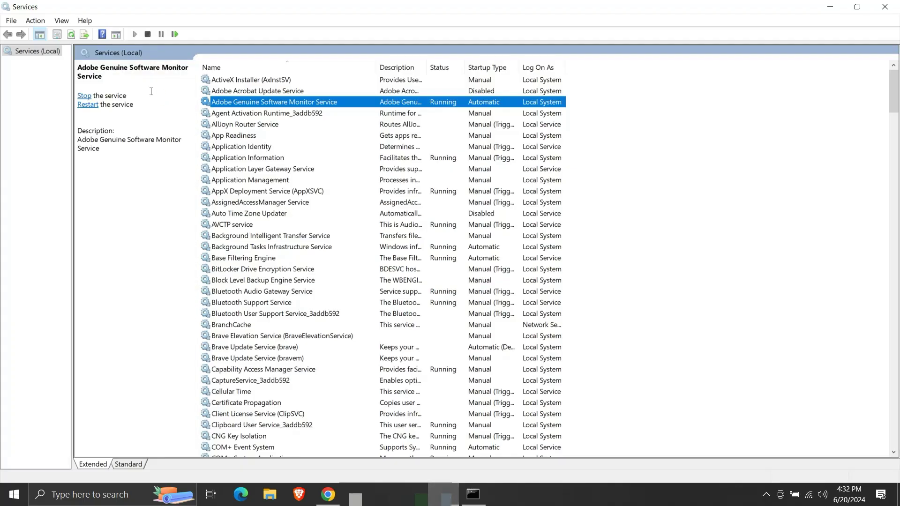
Refresh the Services list to see the Adobe service no longer running, then minimize Services.
left_click(72, 35)
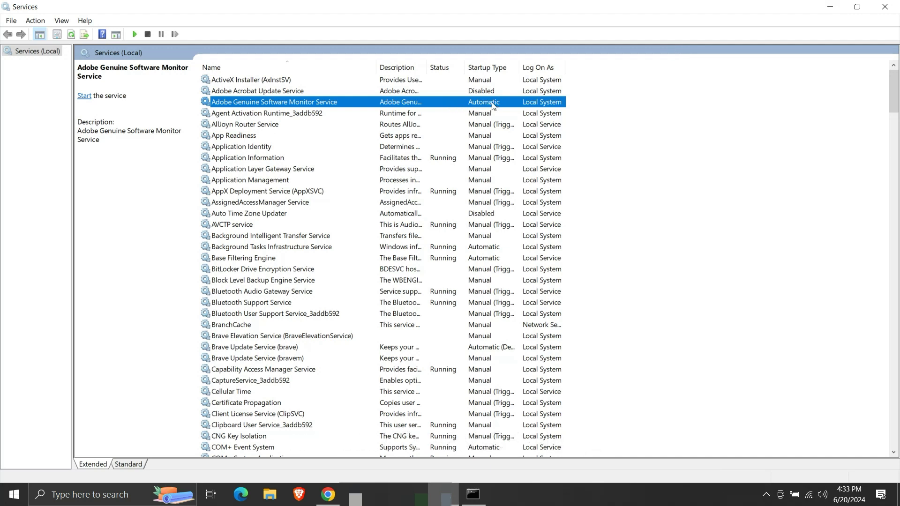
left_click(828, 9)
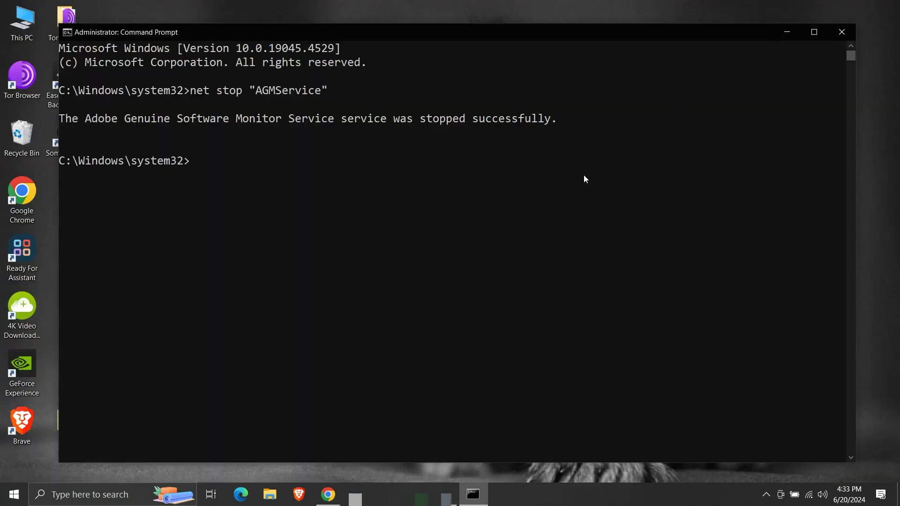
Type sc config "AGMService" start=disabled at the Command Prompt.
Disable AGMService's startup with sc config "AGMService" start=disabled, then bring up the Services list.
type("sc")
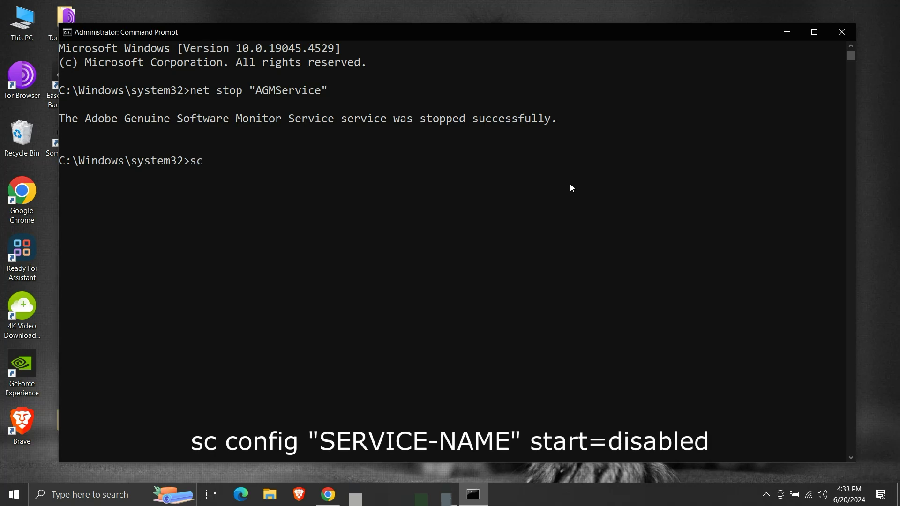
type(" config \"AGMService\" start")
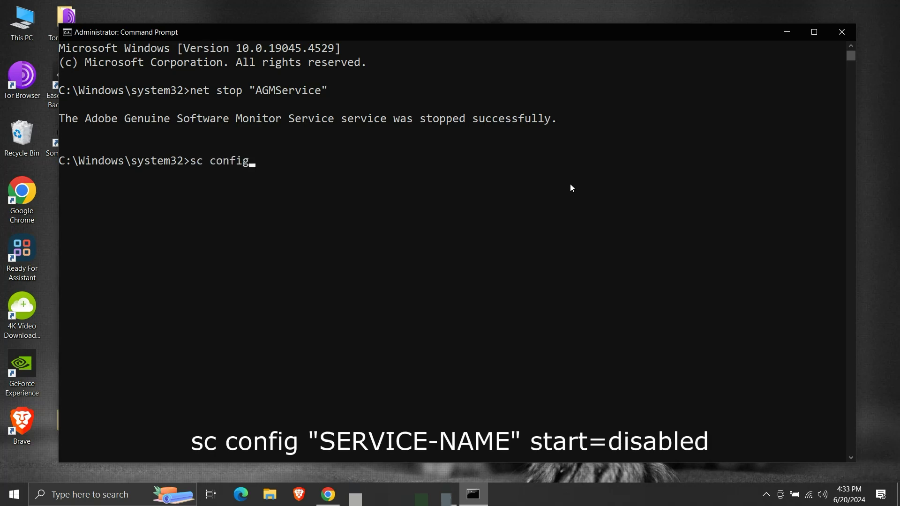
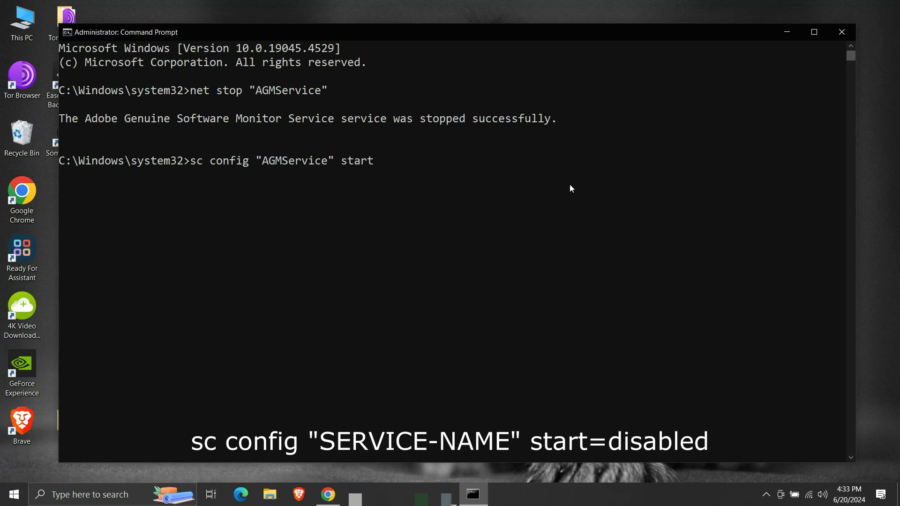
Type sc config "AGMService" start=disabled at the Command Prompt.
Disable AGMService's startup with sc config "AGMService" start=disabled, then bring up the Services list.
type("=disabled")
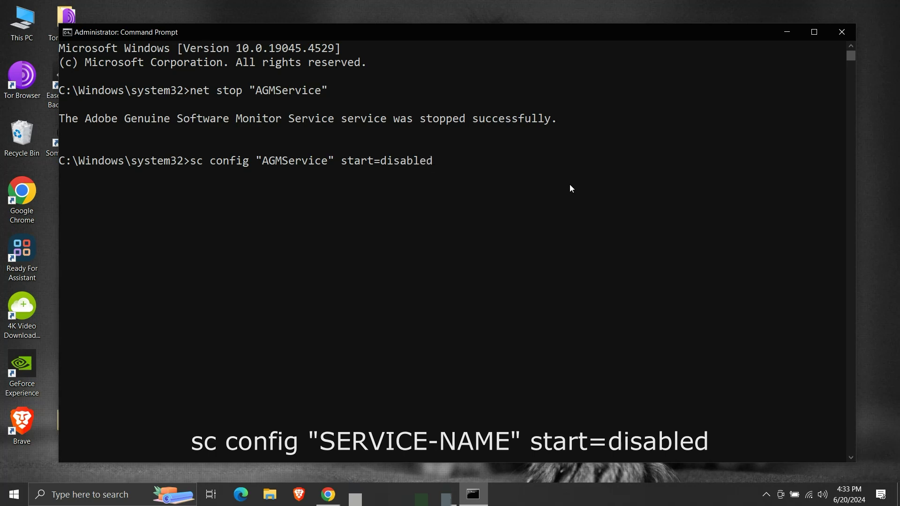
key("Return")
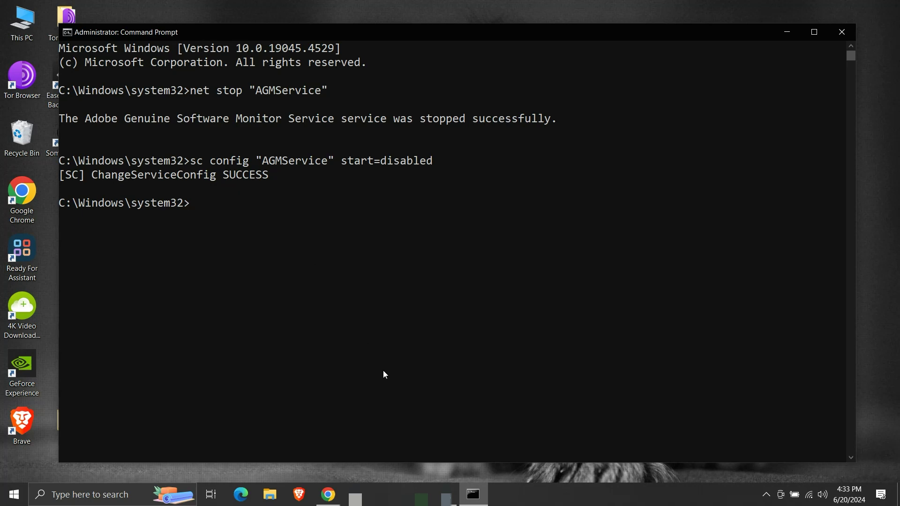
left_click(446, 498)
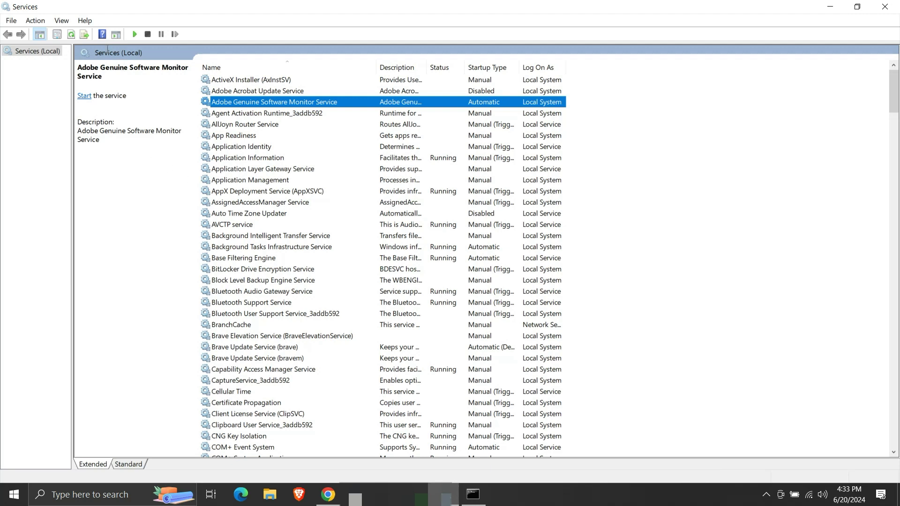
Refresh the Services list so Adobe Genuine Software Monitor Service shows Disabled.
left_click(72, 34)
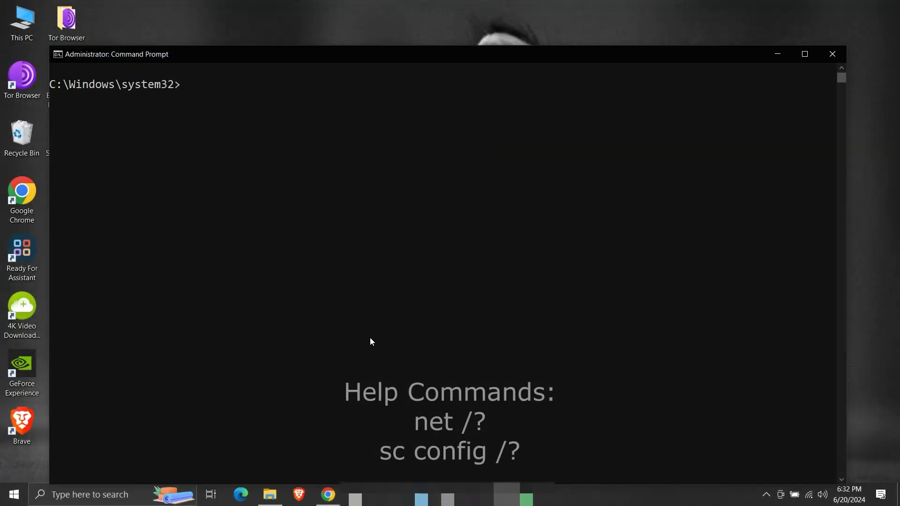
Show the help output for net /? and sc config /?
type("net /?")
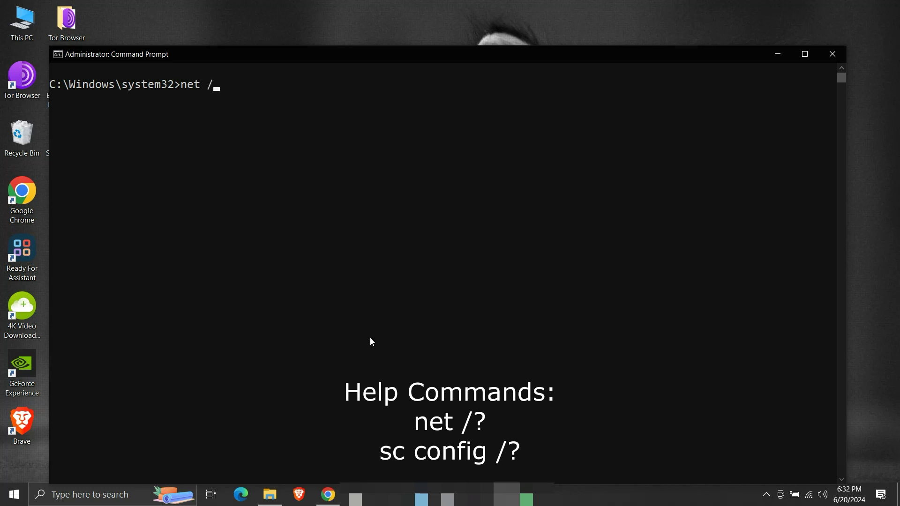
key("Return")
type("sc config")
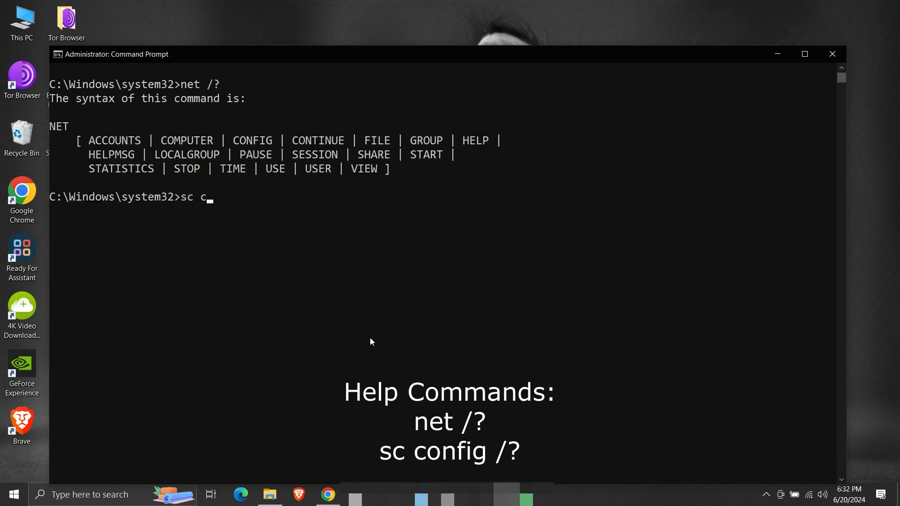
type(" /?")
key("Return")
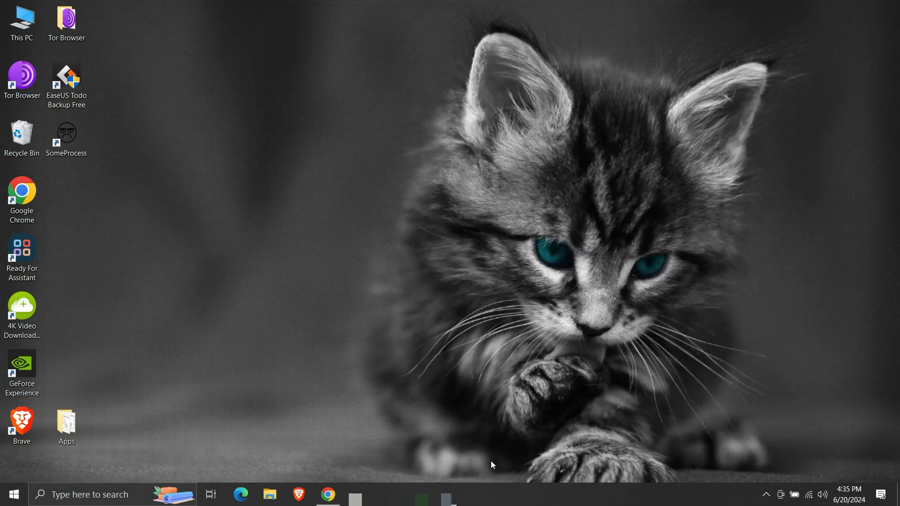
Create a new text document on the desktop and rename it to demo.bat, accepting the extension change.
right_click(254, 166)
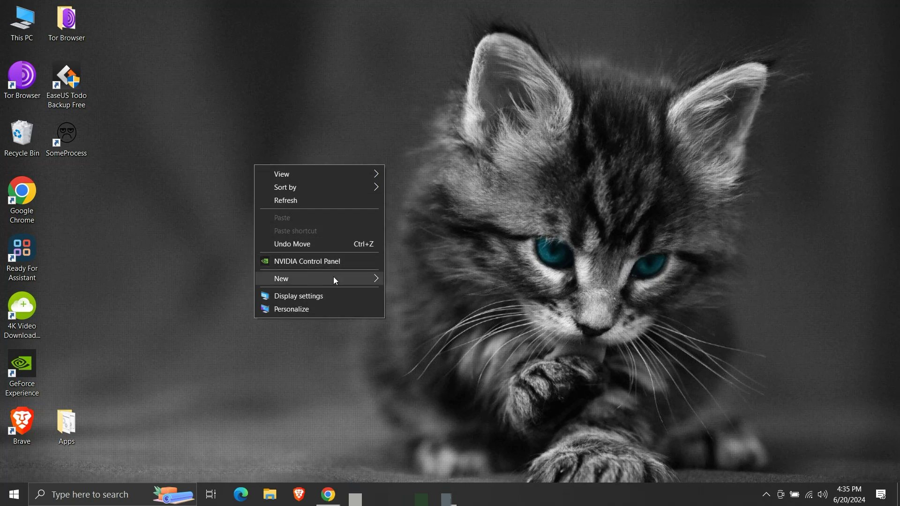
mouse_move(362, 278)
left_click(429, 399)
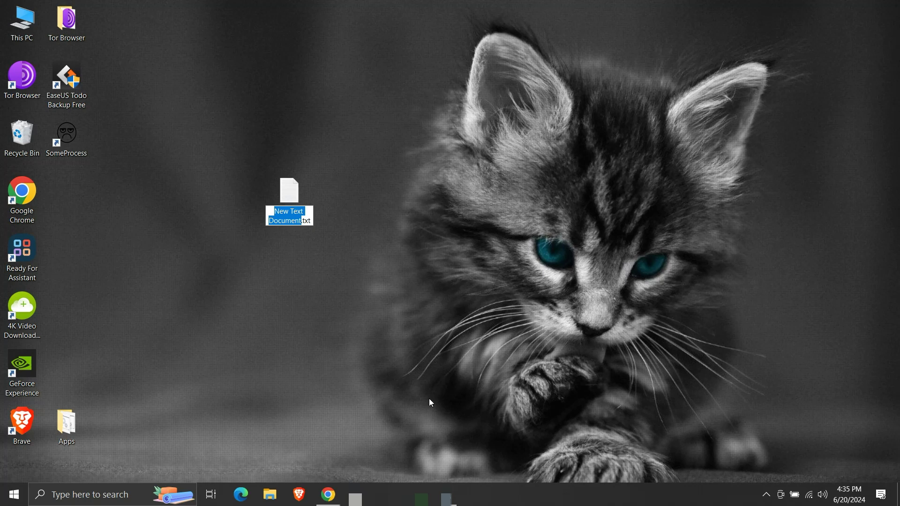
type("demo")
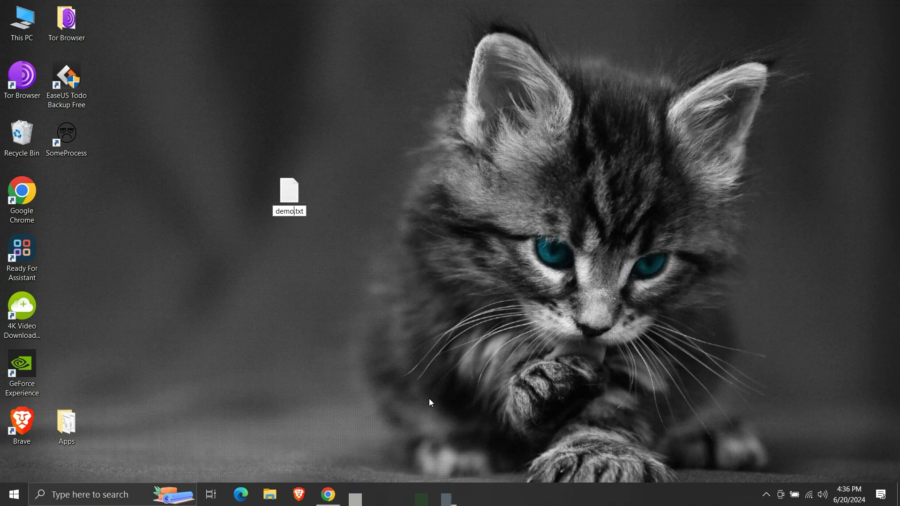
key("End")
key("BackSpace")
key("BackSpace")
key("BackSpace")
type("bat")
key("Return")
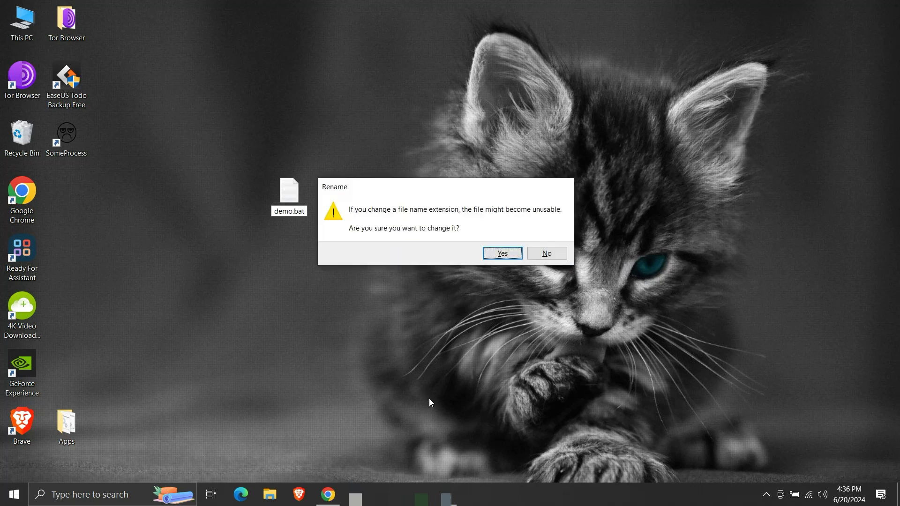
key("Return")
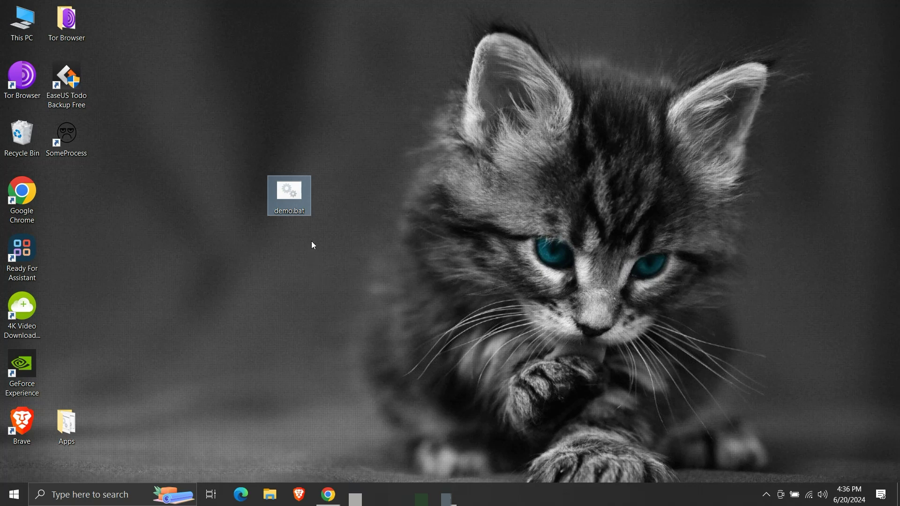
Edit demo.bat in Notepad and start it with the text 'net stop'.
mouse_move(298, 193)
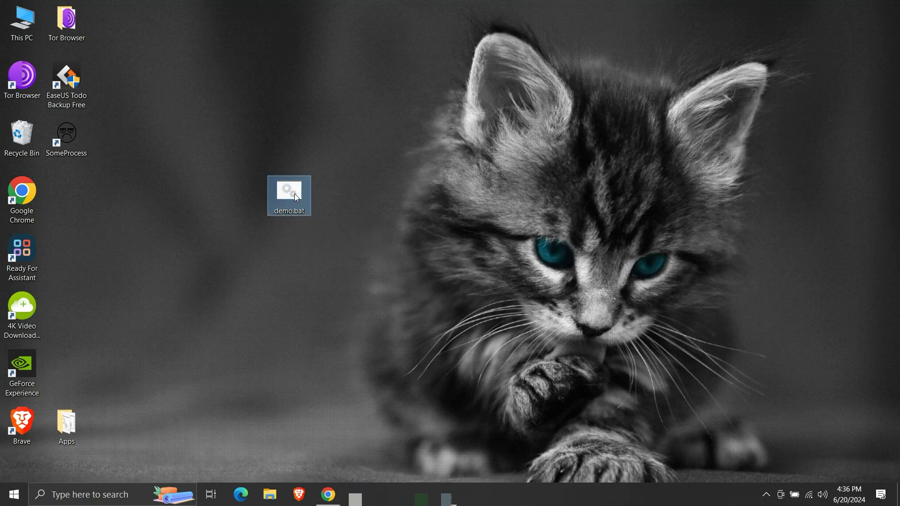
right_click(295, 194)
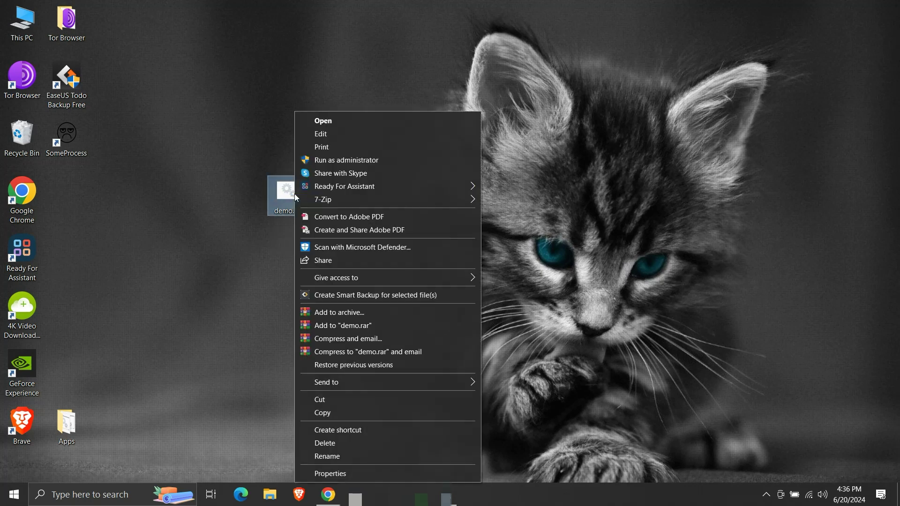
left_click(336, 136)
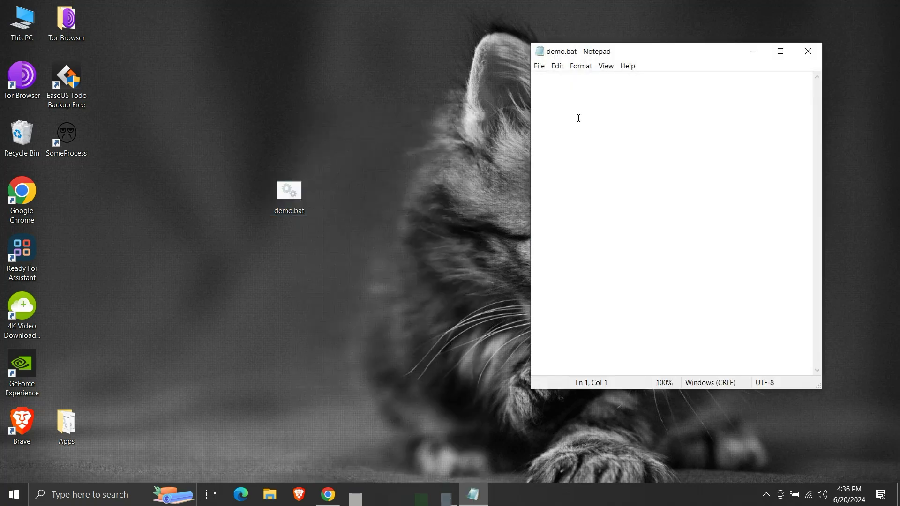
type("net stop \"AGMService")
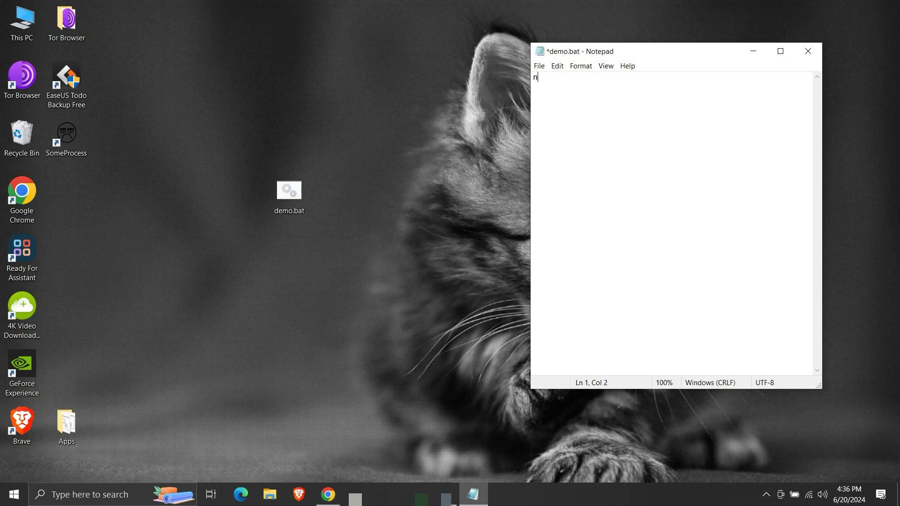
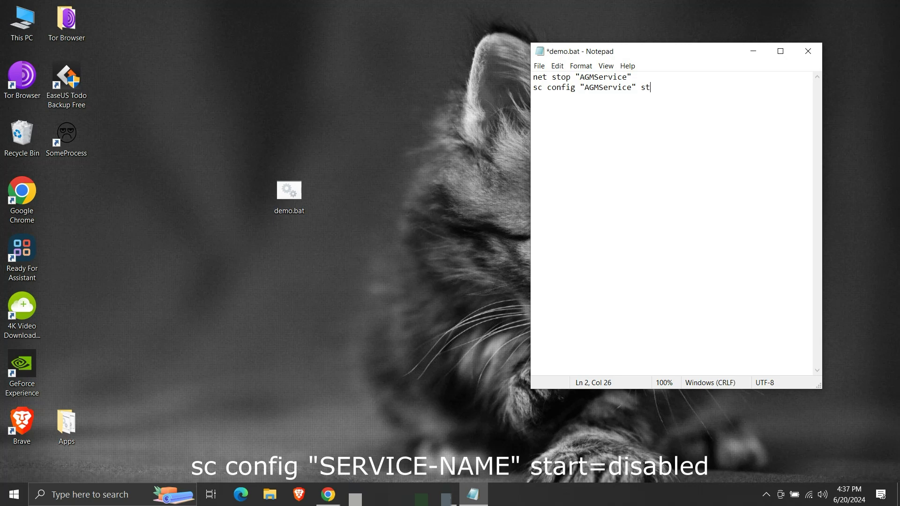
Finish line 2 as sc config "AGMService" start=disabled, fixing the mistyped hyphen.
type("-")
key("BackSpace")
type("=disabled")
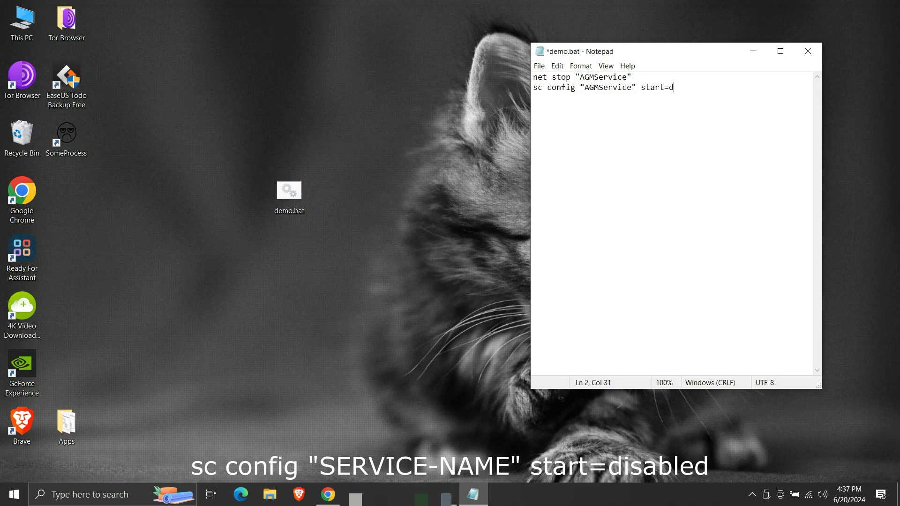
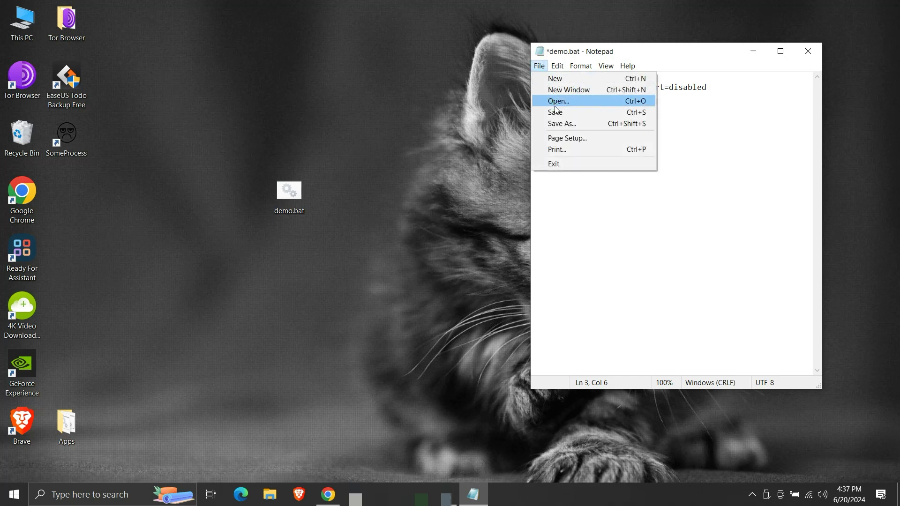
Save demo.bat with its net stop, sc config disabled and pause lines, and close Notepad.
left_click(557, 111)
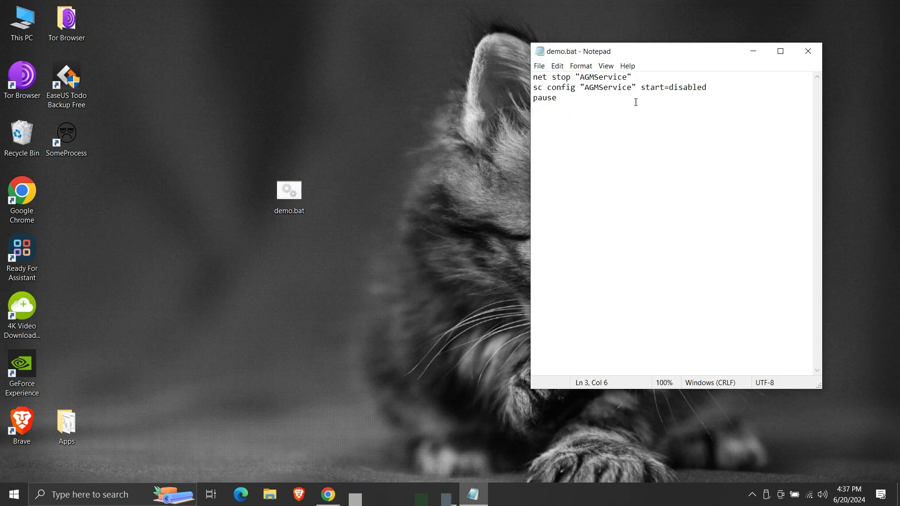
left_click(806, 56)
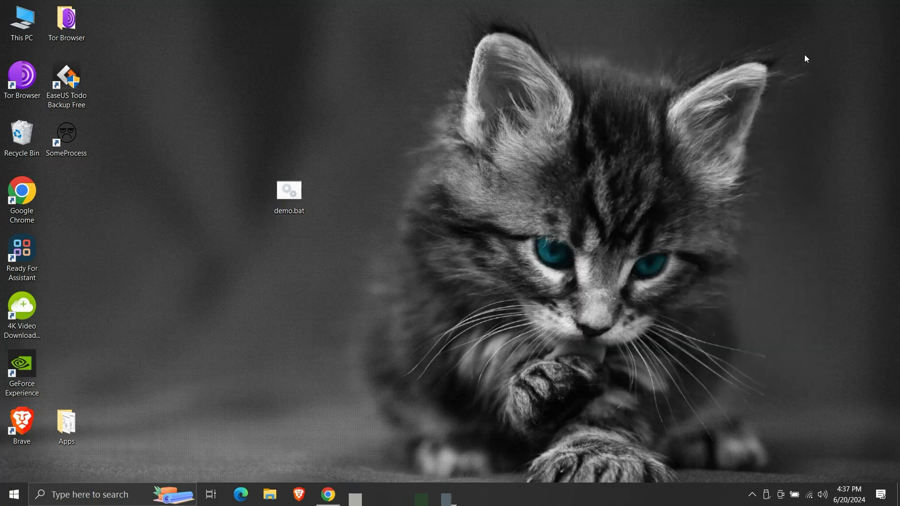
Restore Services and adjust the view to show AGMService as Running, startup type Automatic.
left_click(450, 492)
left_click(858, 8)
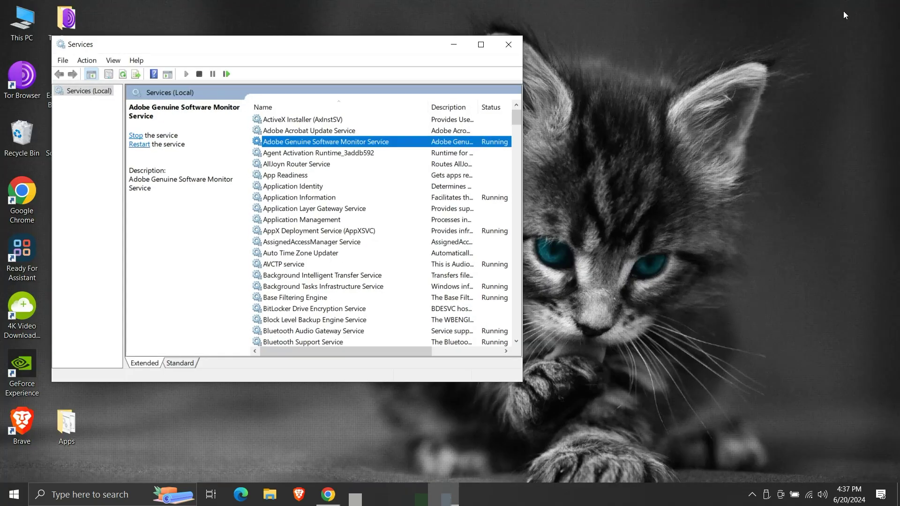
left_click_drag(329, 50, 603, 48)
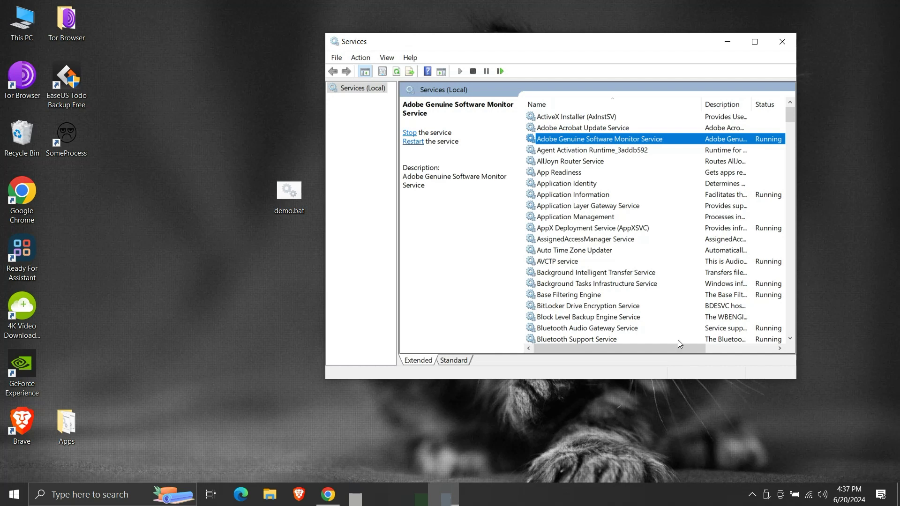
left_click_drag(678, 345, 690, 347)
left_click_drag(682, 104, 628, 104)
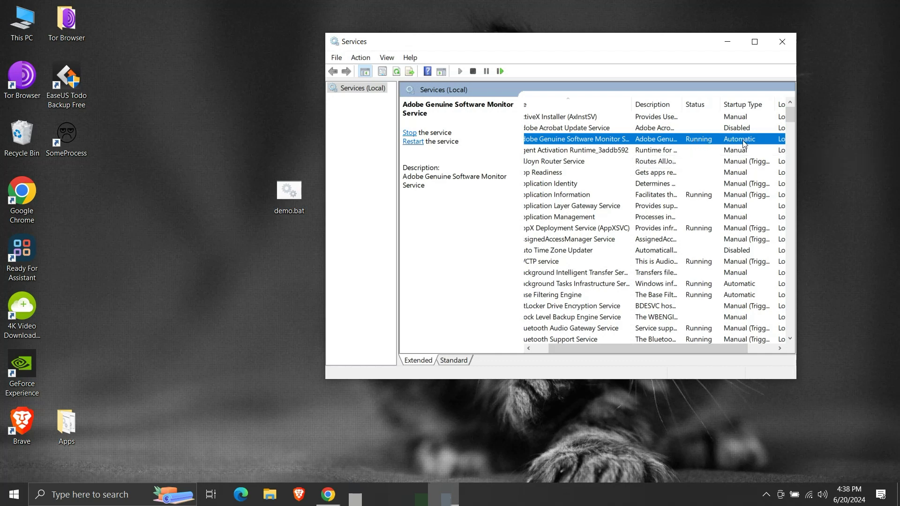
Run demo.bat as administrator, then refresh Services to confirm AGMService is stopped and Disabled.
right_click(302, 192)
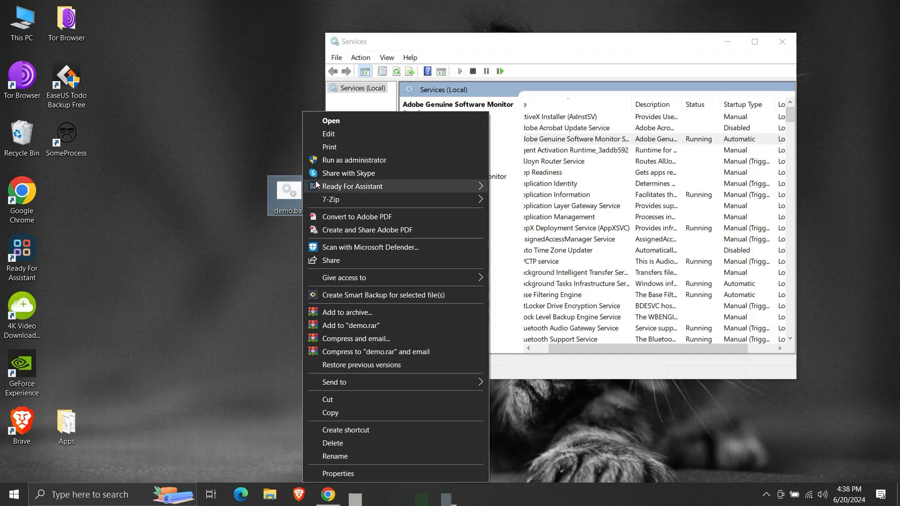
left_click(350, 161)
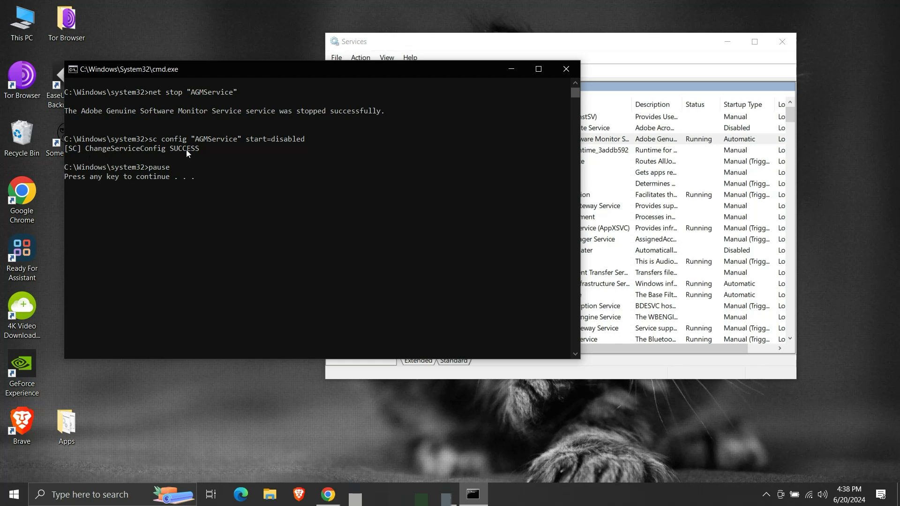
left_click(509, 71)
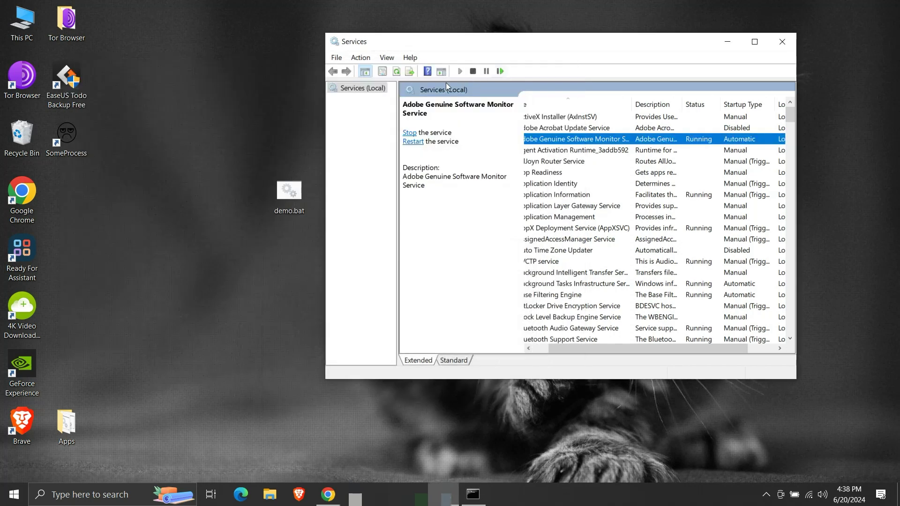
left_click(399, 72)
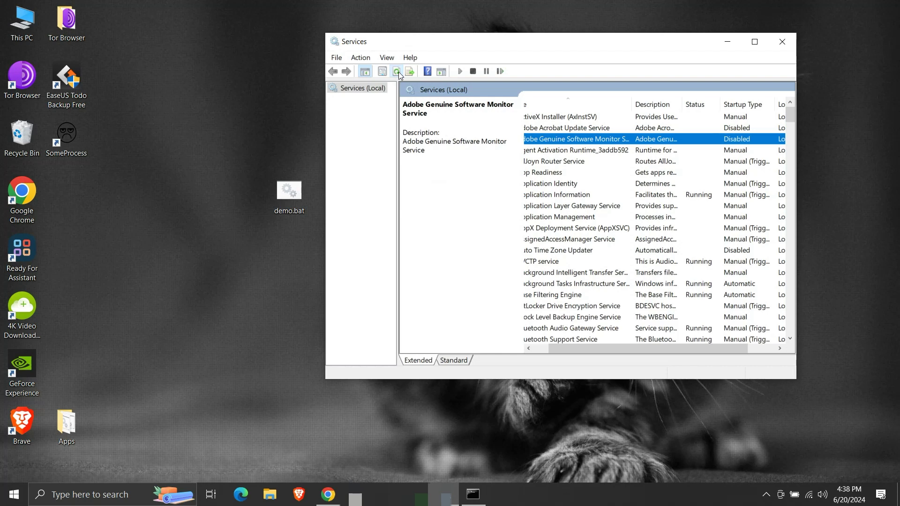
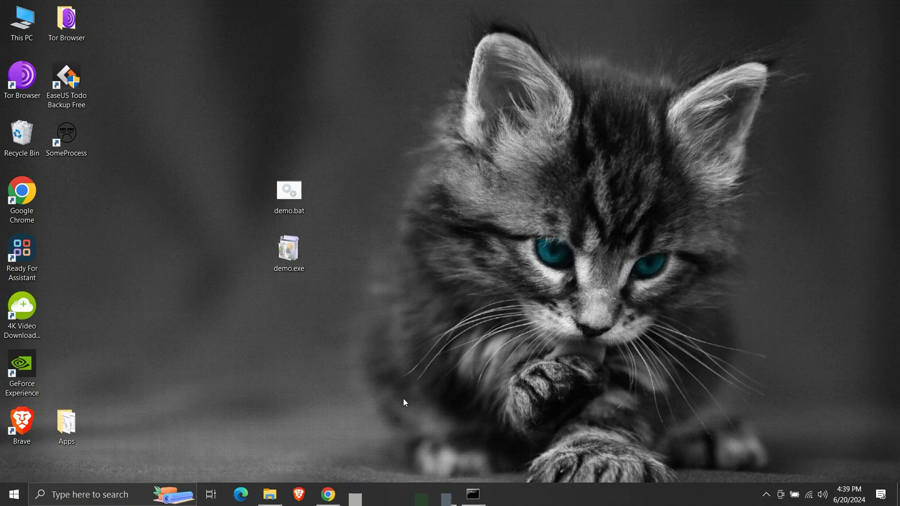
Restore the Services window, showing Adobe Genuine Software Monitor Service as Running and Automatic.
left_click(443, 495)
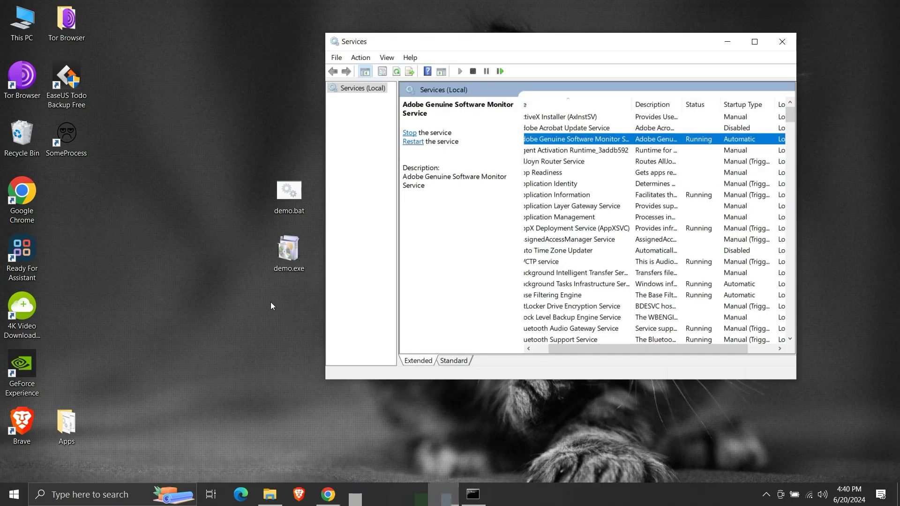
Run demo.exe as administrator, confirm AGMService shows Disabled after refreshing, then close Services.
right_click(288, 270)
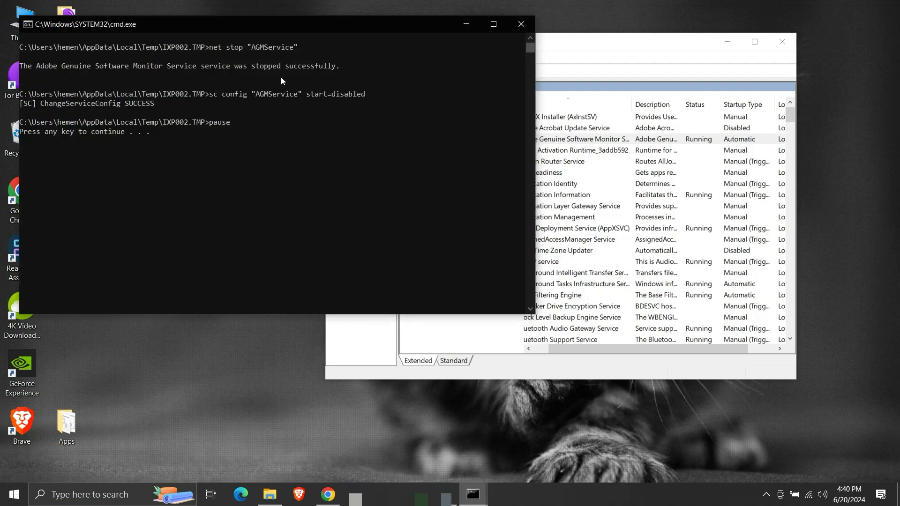
left_click(463, 29)
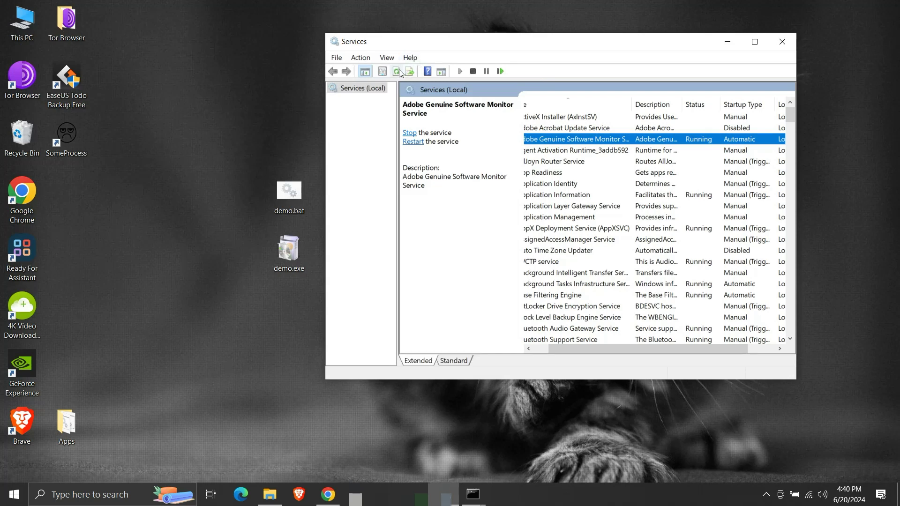
left_click(397, 71)
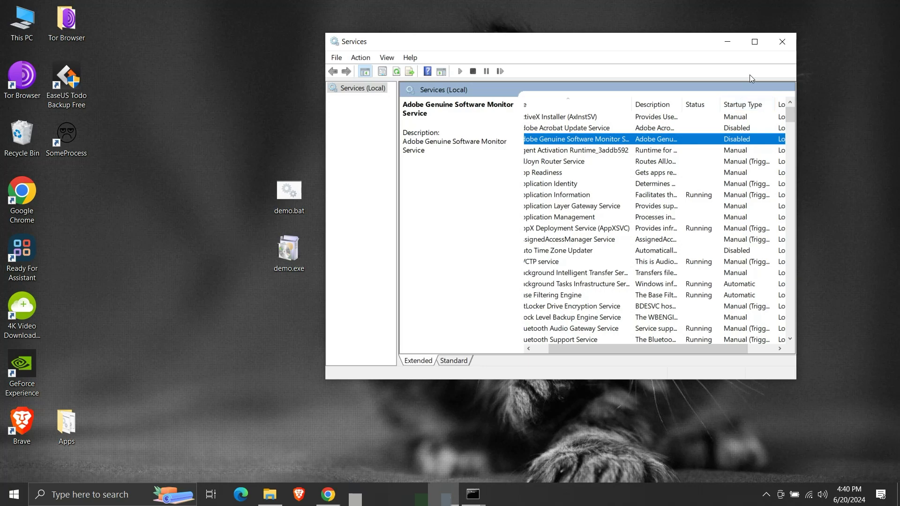
left_click(782, 42)
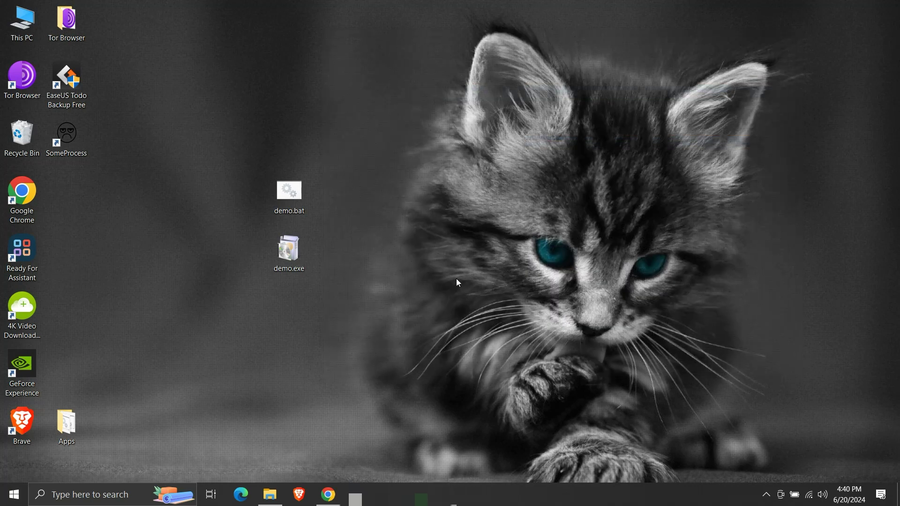